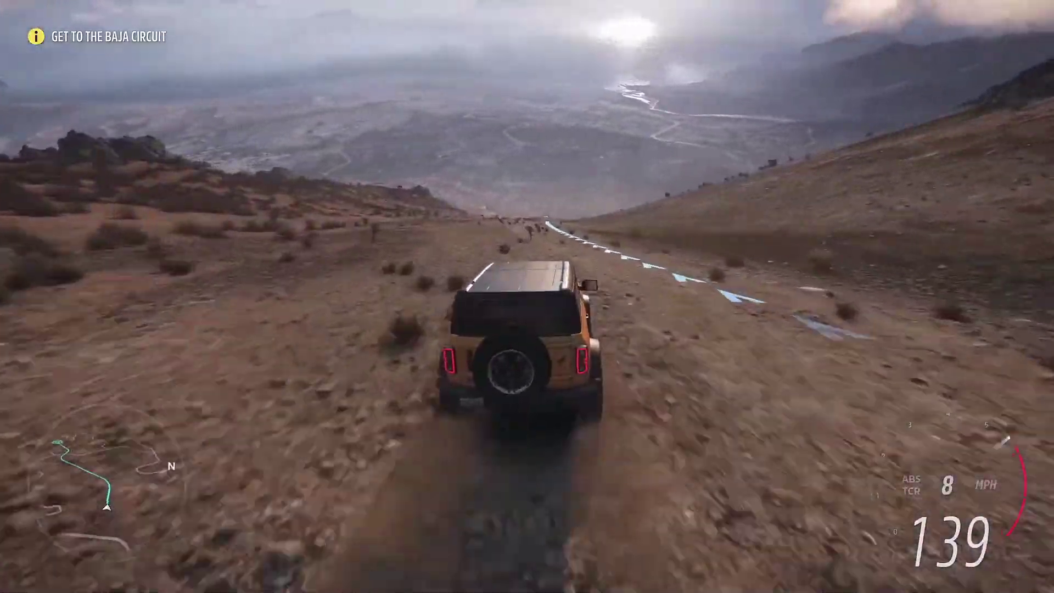
Switch the in-game camera view while driving in Forza Horizon 5
key("c")
key("c")
key("c")
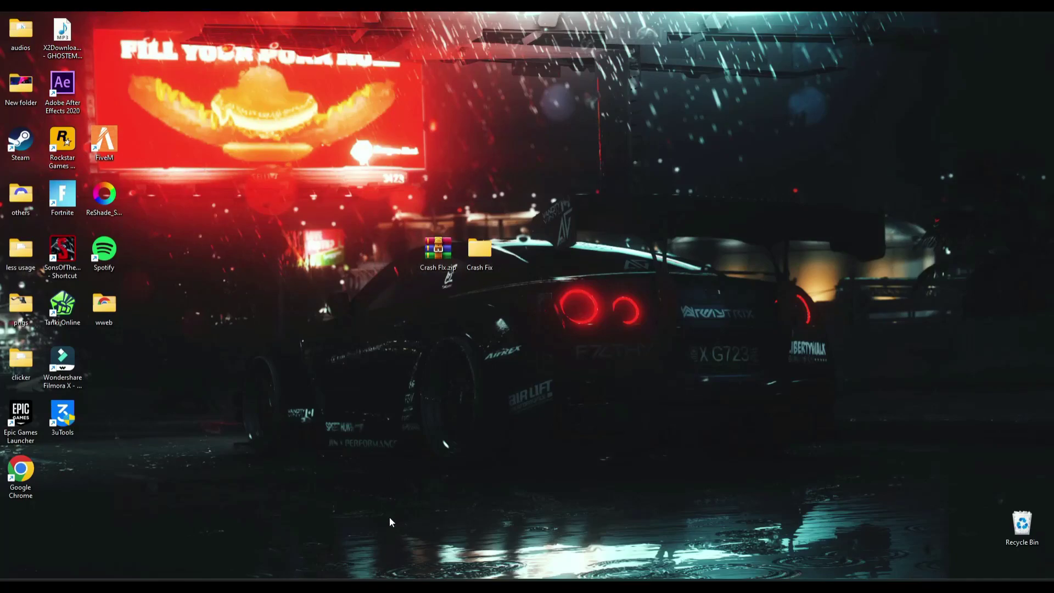
Open the C:\Windows\Temp folder from the Run box
left_click(348, 577)
type("run")
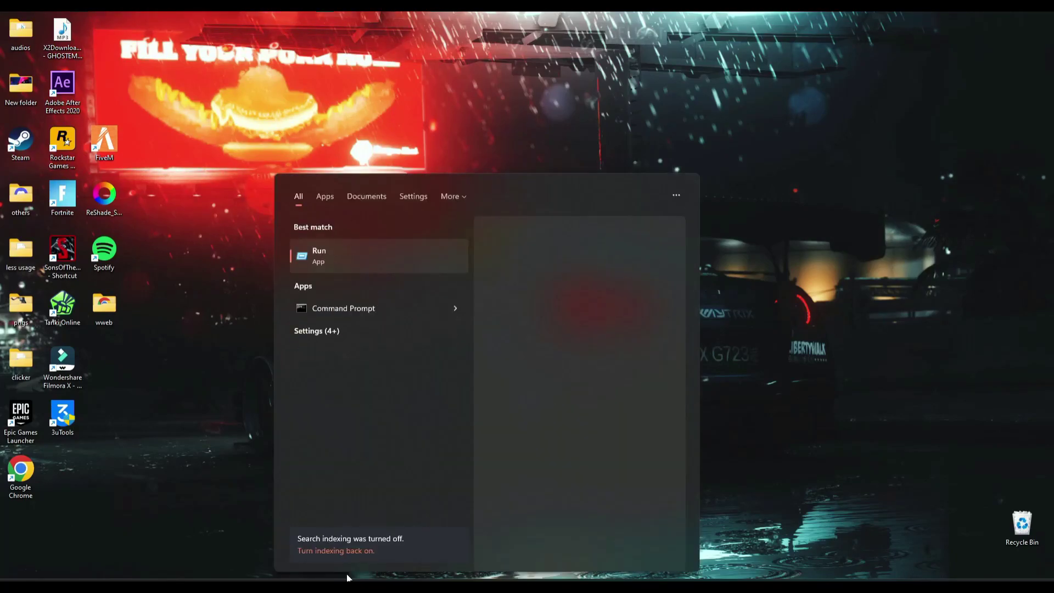
key("Return")
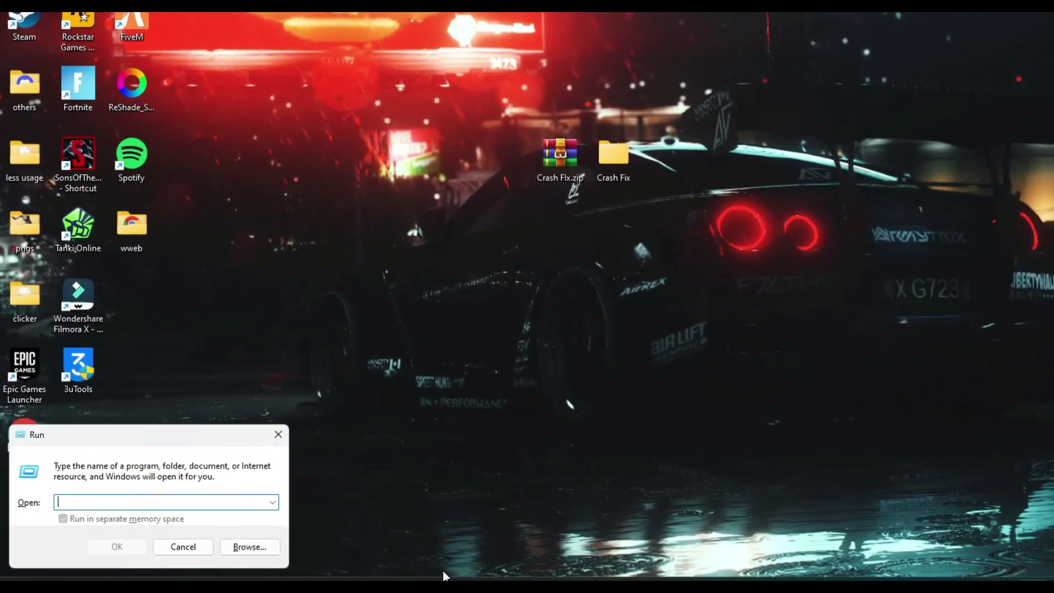
type("temp")
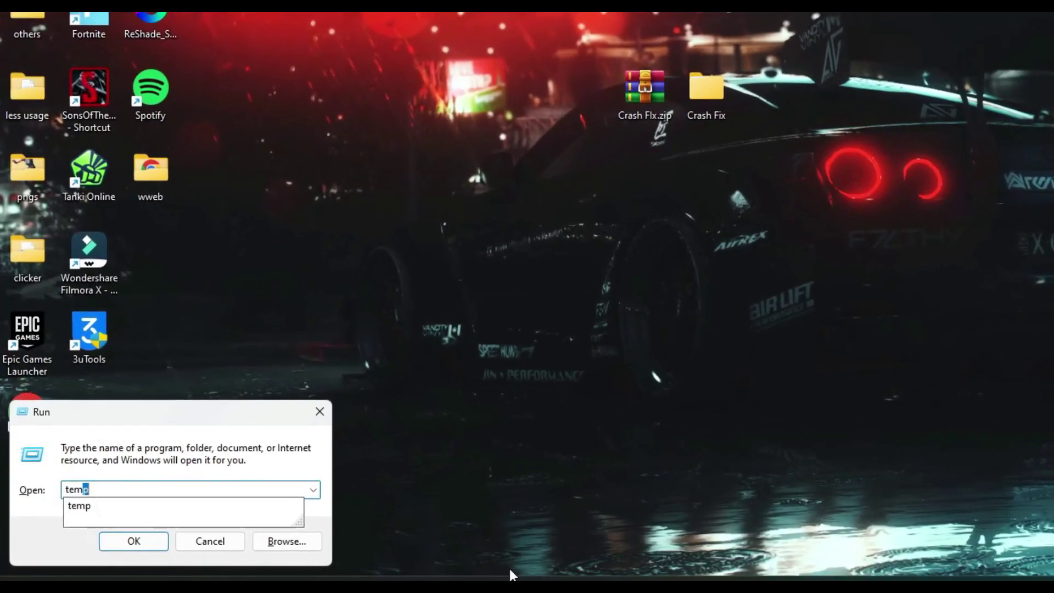
key("Return")
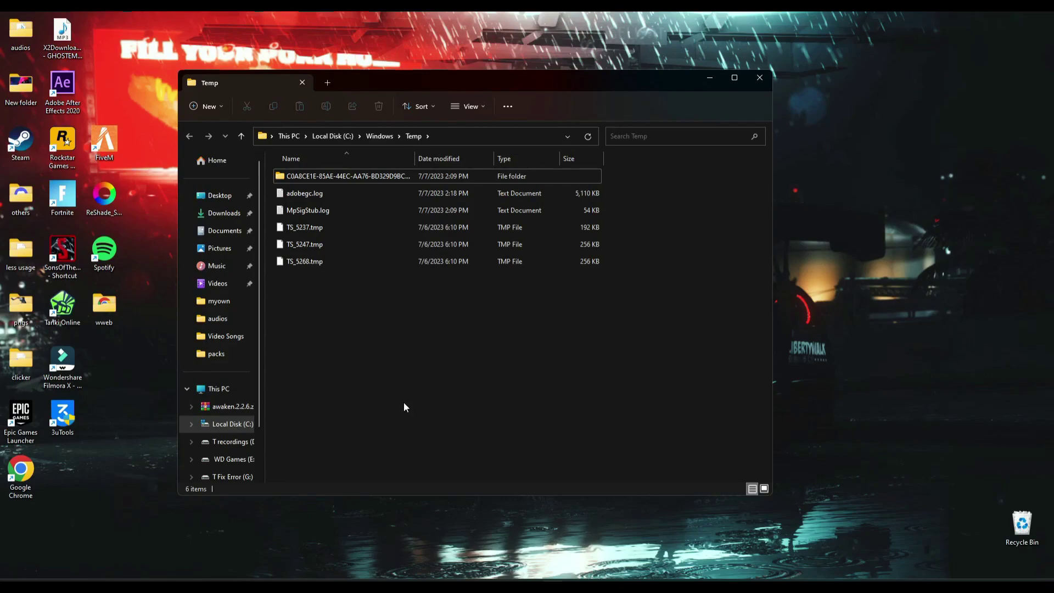
Delete all six Temp files, skipping the in-use adobegc.log, then close the folder
left_click_drag(404, 402, 394, 164)
key("Delete")
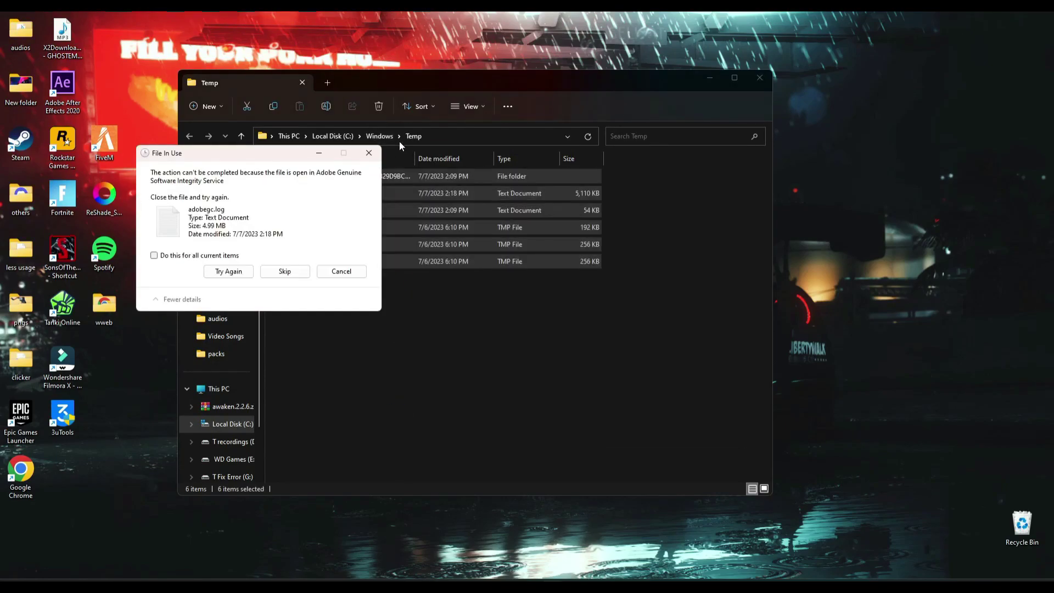
left_click(205, 256)
left_click(267, 270)
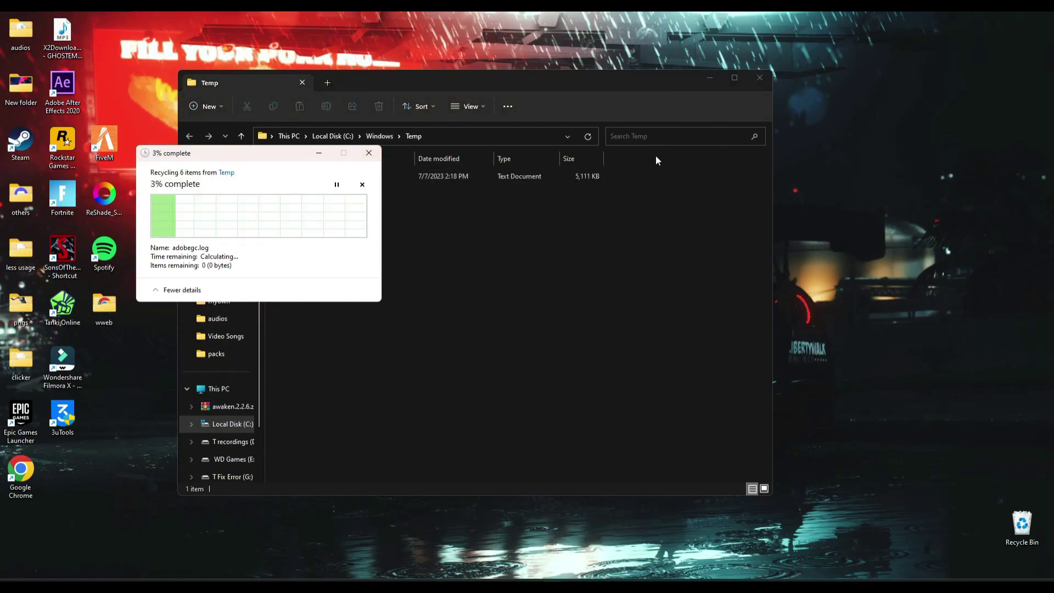
left_click(762, 79)
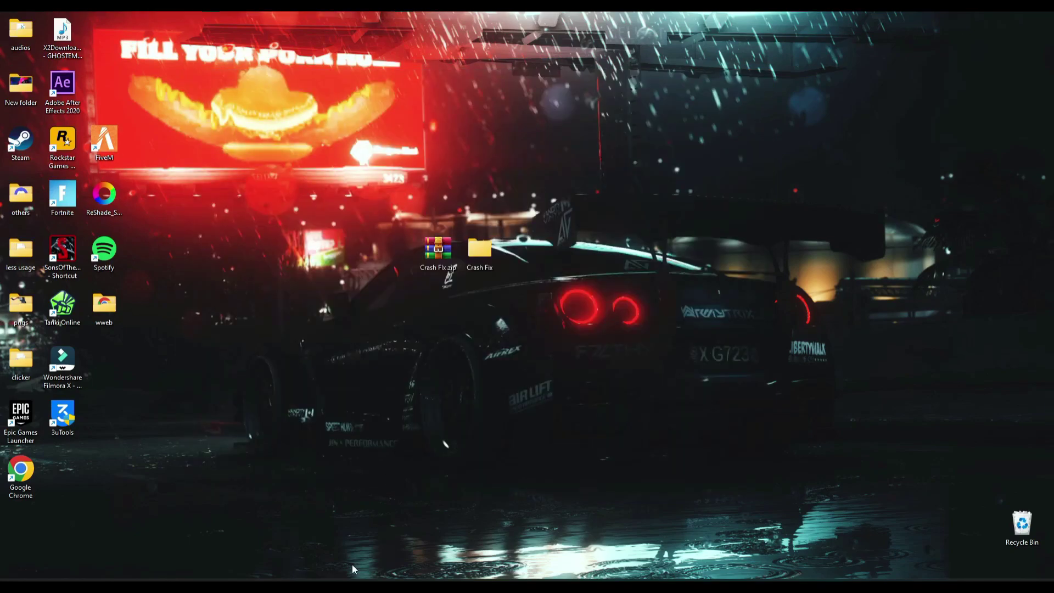
Open the user's %temp% folder from the Run box
key("super")
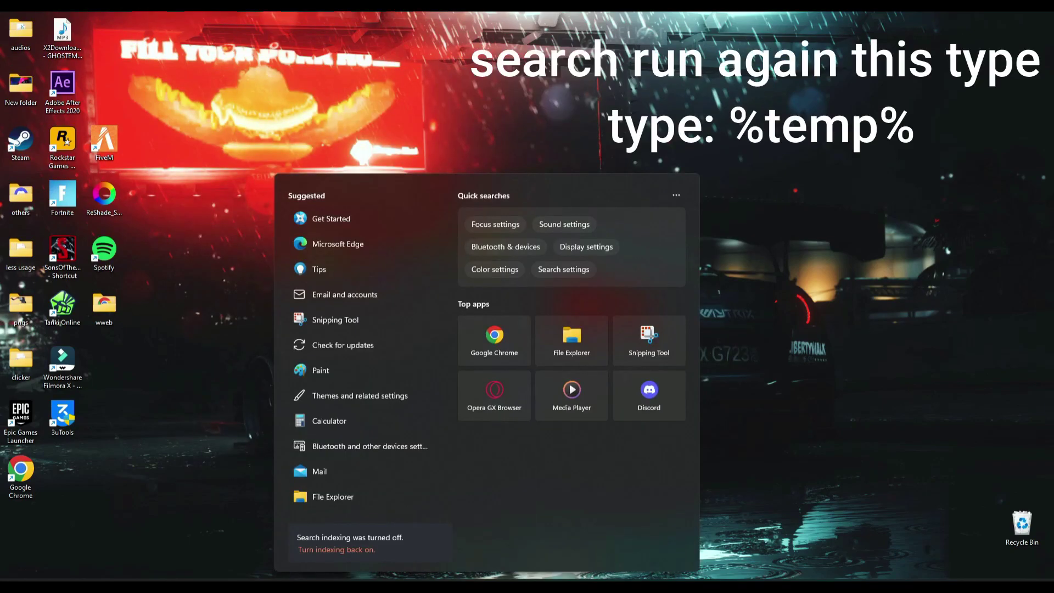
type("run")
key("Return")
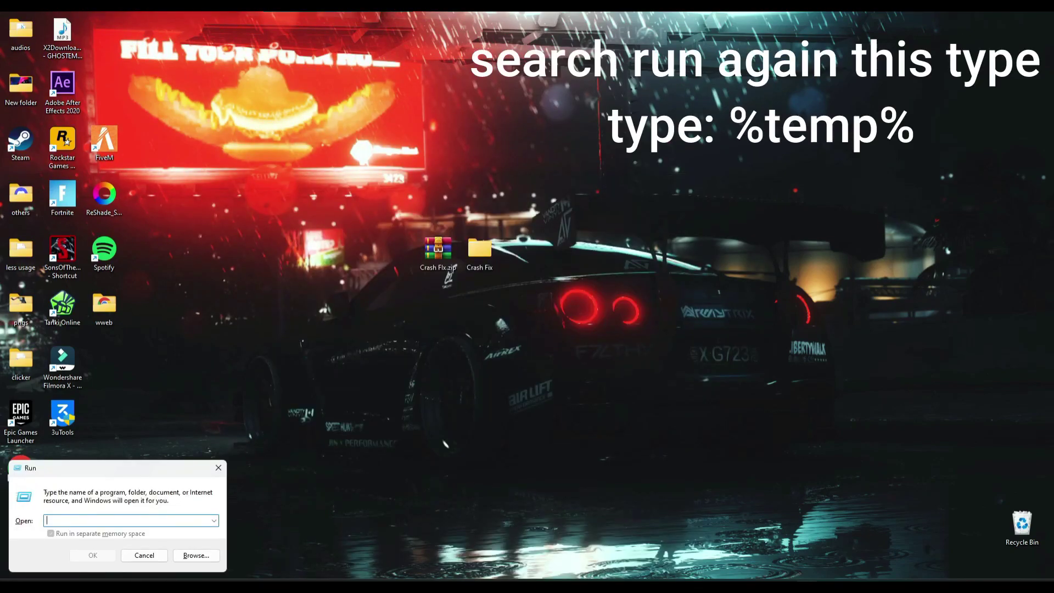
type("%temp%")
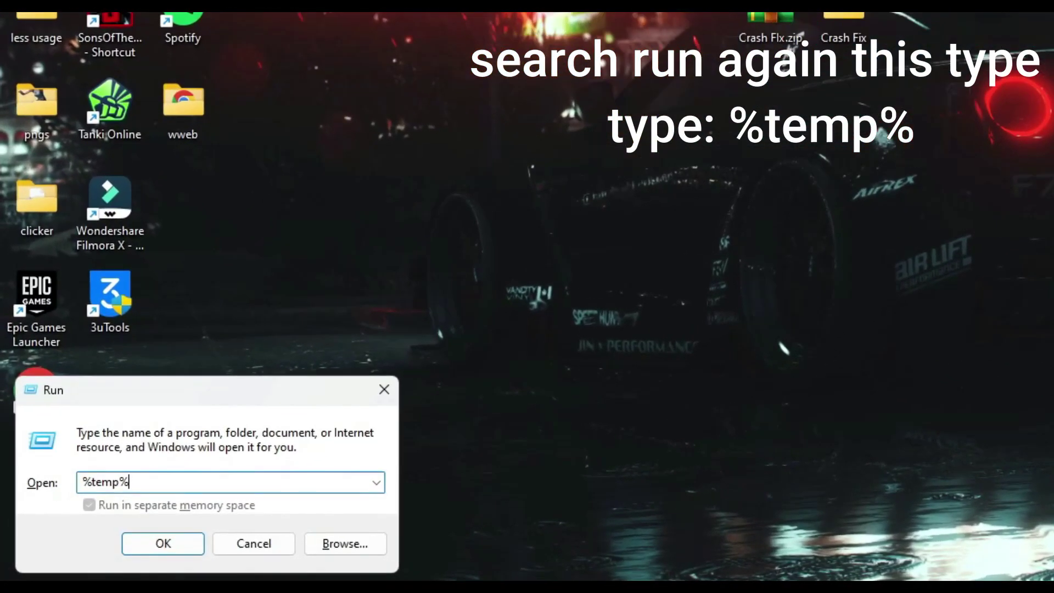
key("Return")
Delete every item in the local Temp folder, skipping in-use files, then close it
left_click(371, 449)
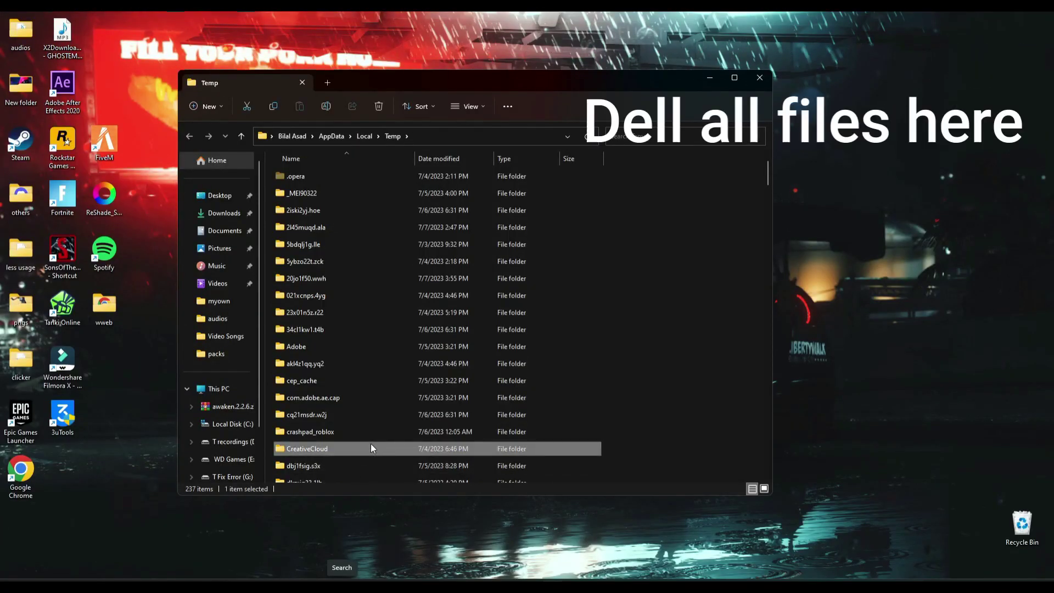
key("ctrl+a")
key("Delete")
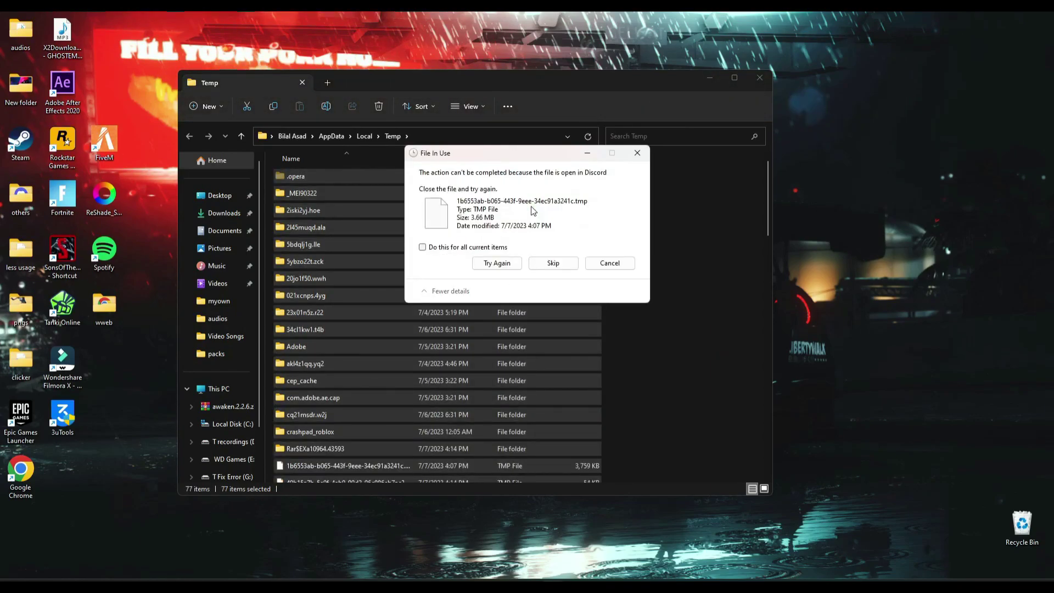
left_click(553, 264)
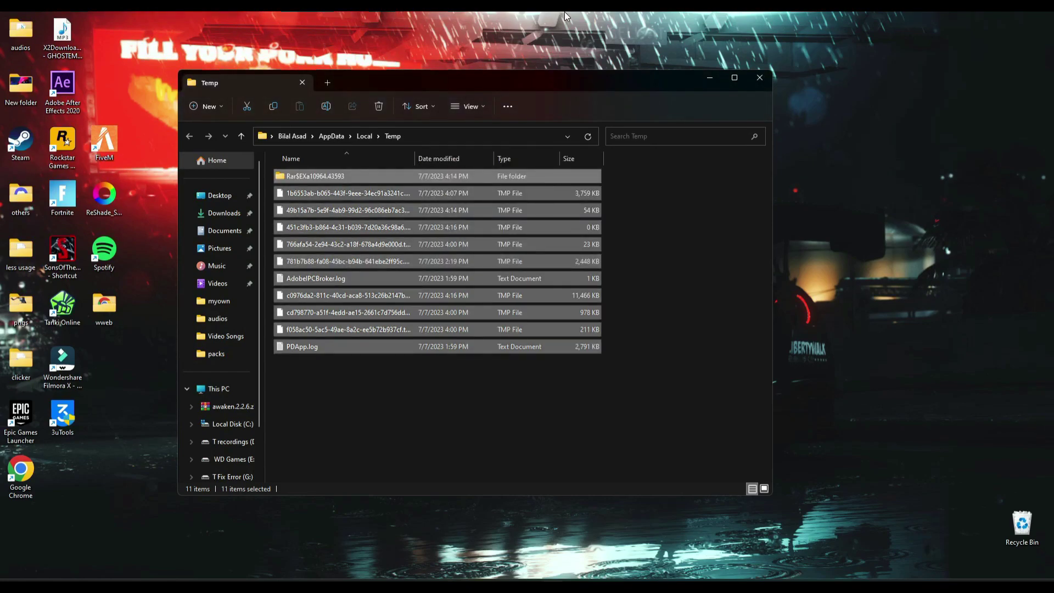
left_click(768, 73)
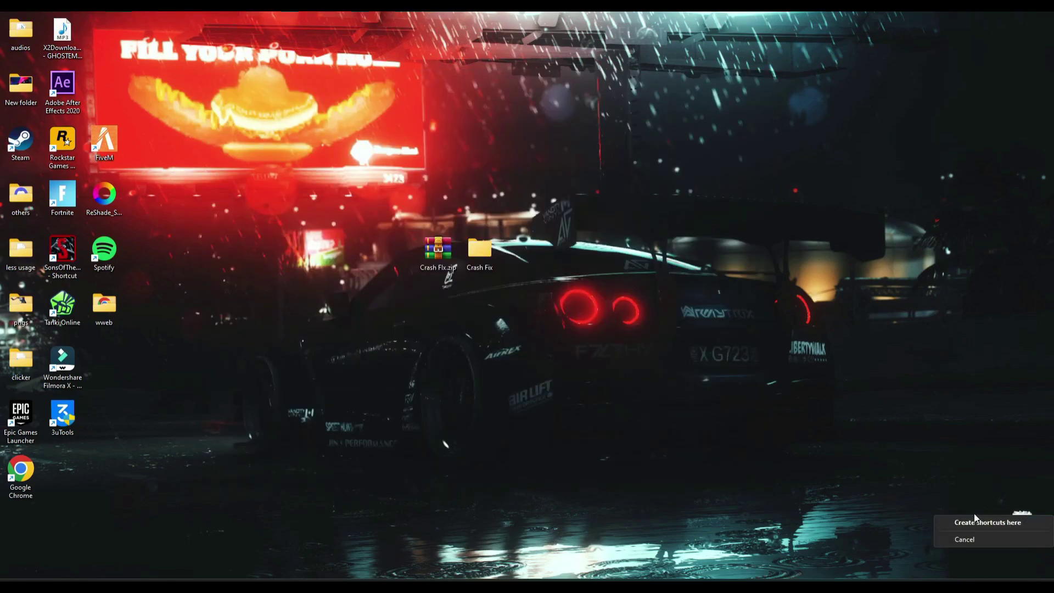
Empty the desktop Recycle Bin, permanently deleting its 10,520 items
right_click(1016, 533)
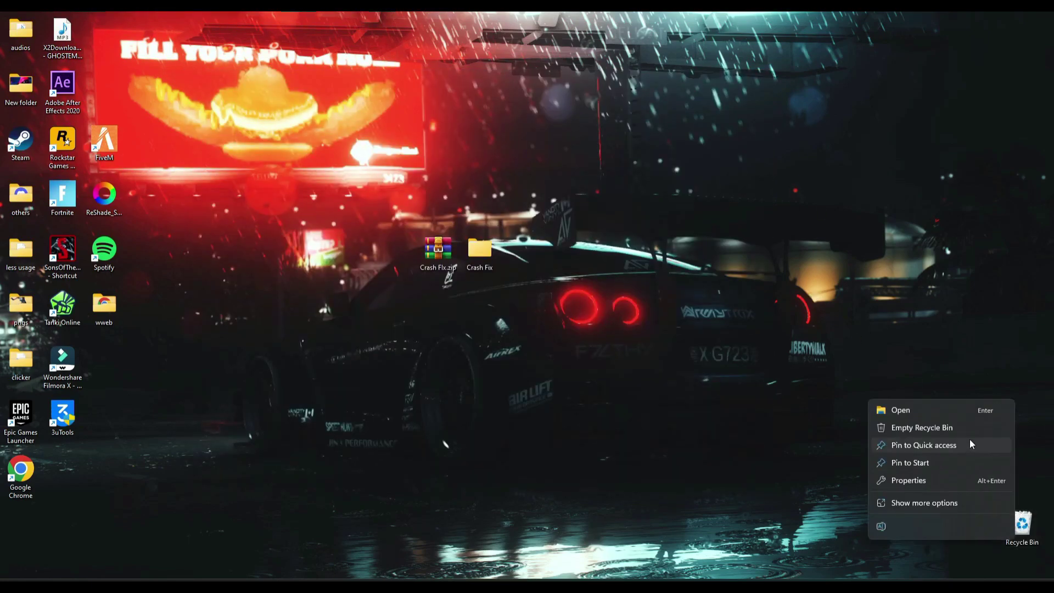
left_click(935, 433)
left_click(572, 314)
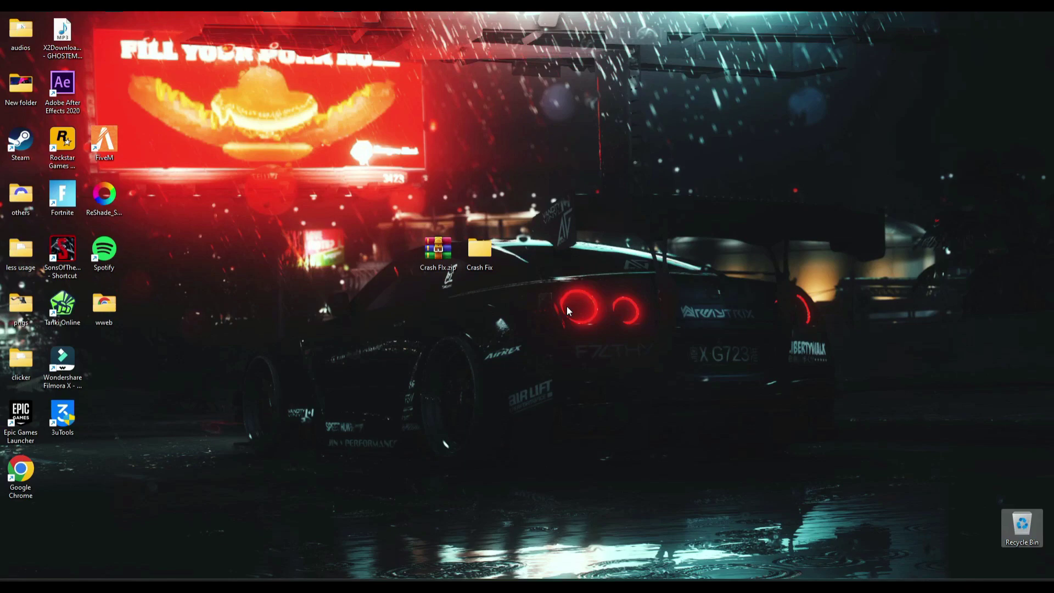
Open cmd commands.txt from Crash Fix > Commands and search for cmd to run it as administrator
double_click(489, 253)
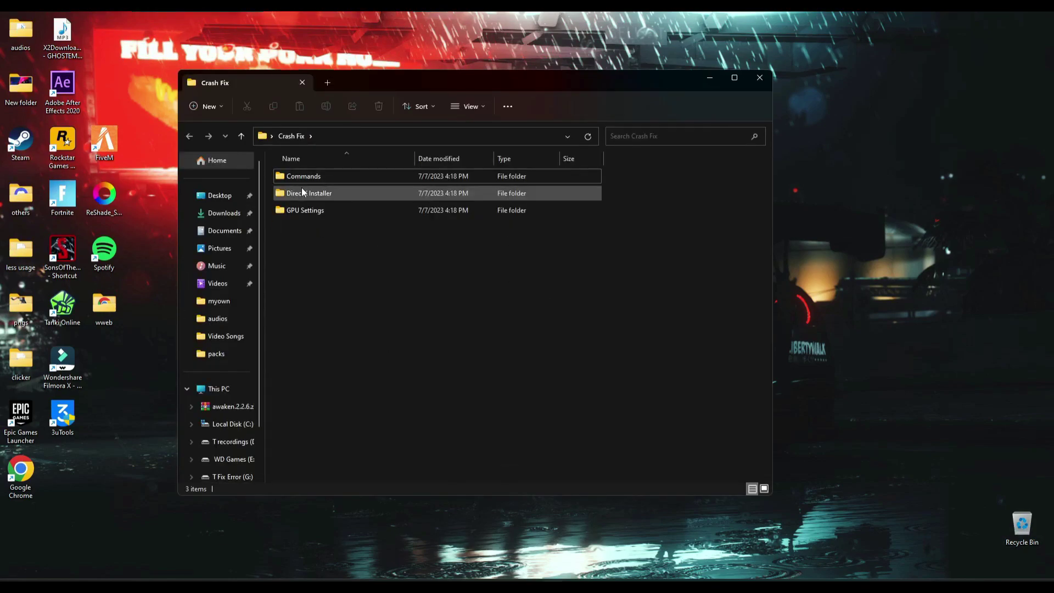
left_click(300, 179)
double_click(299, 176)
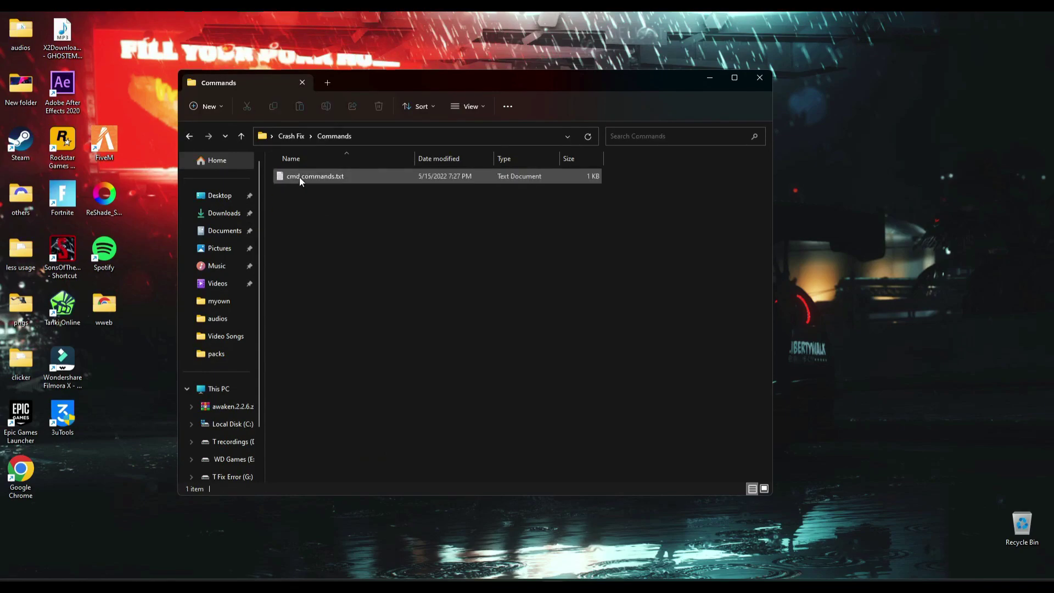
double_click(299, 176)
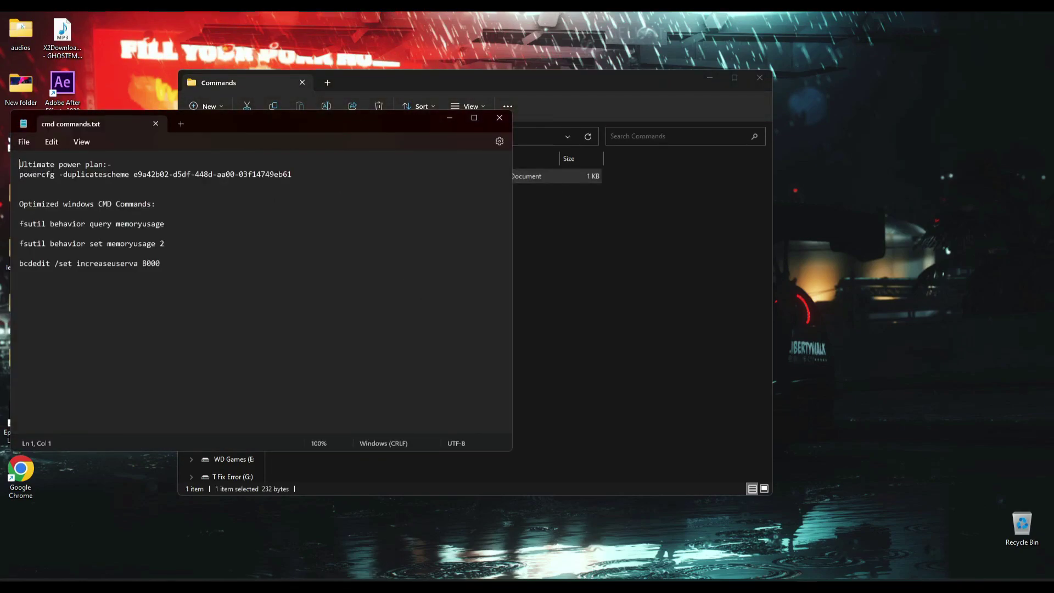
key("super+s")
type("cmd")
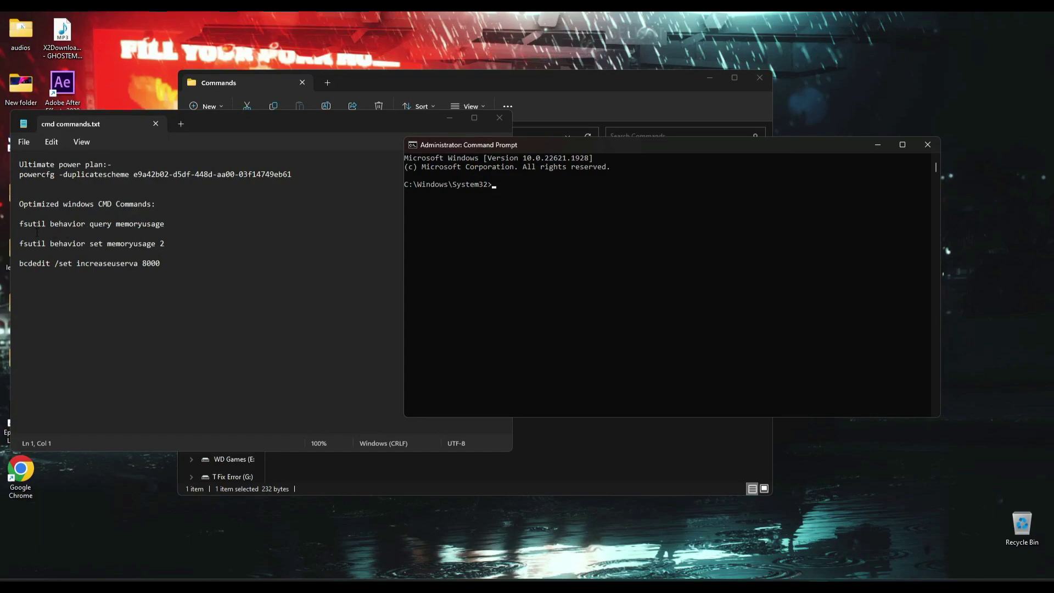
Run the fsutil memoryusage 2 and bcdedit increaseuserva 8000 commands in Command Prompt
left_click_drag(20, 222, 188, 262)
key("super+c")
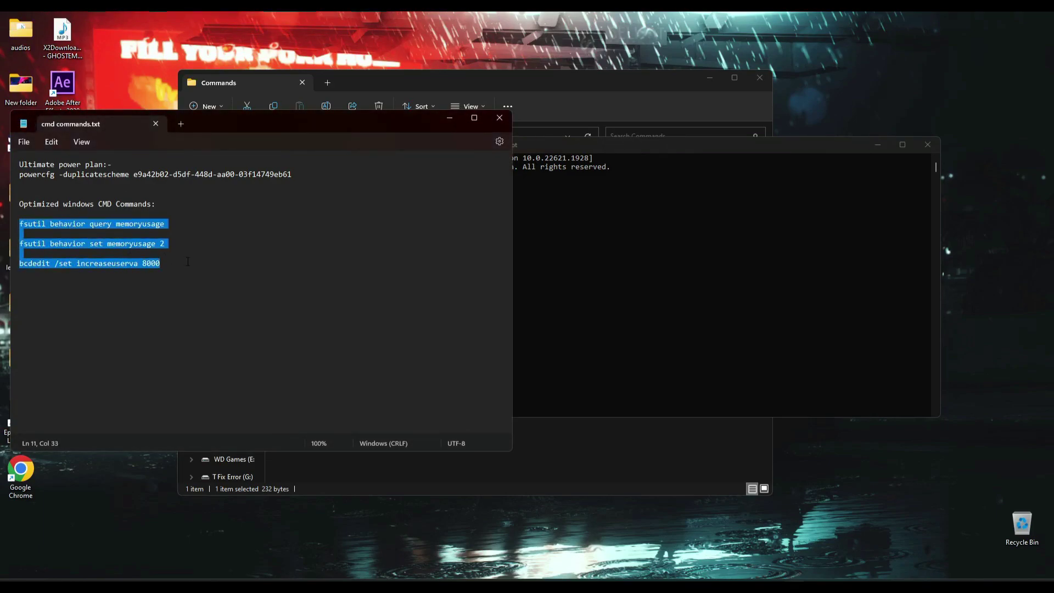
left_click(574, 196)
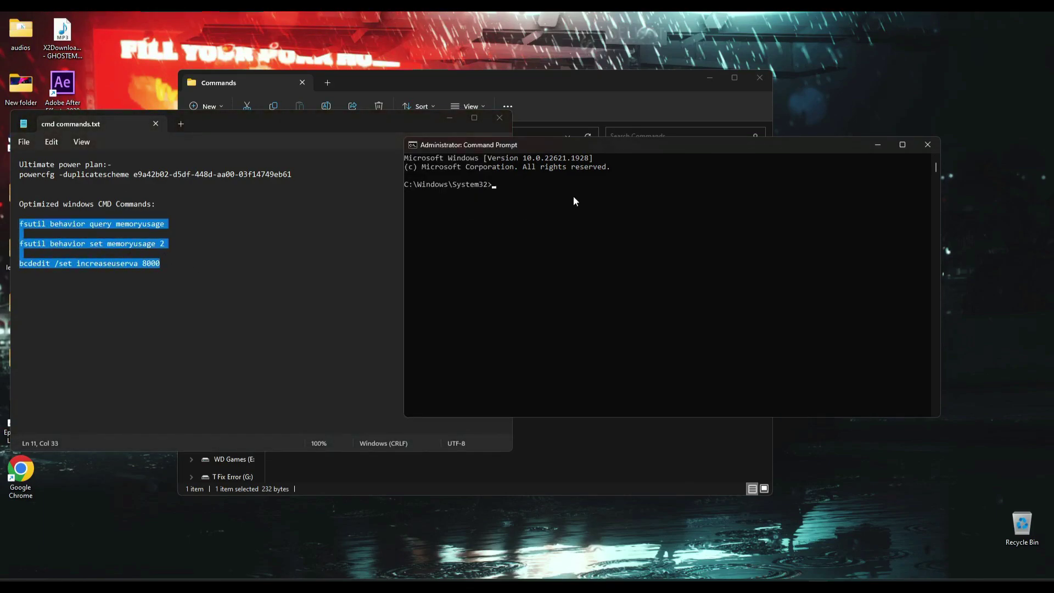
right_click(573, 196)
key("Return")
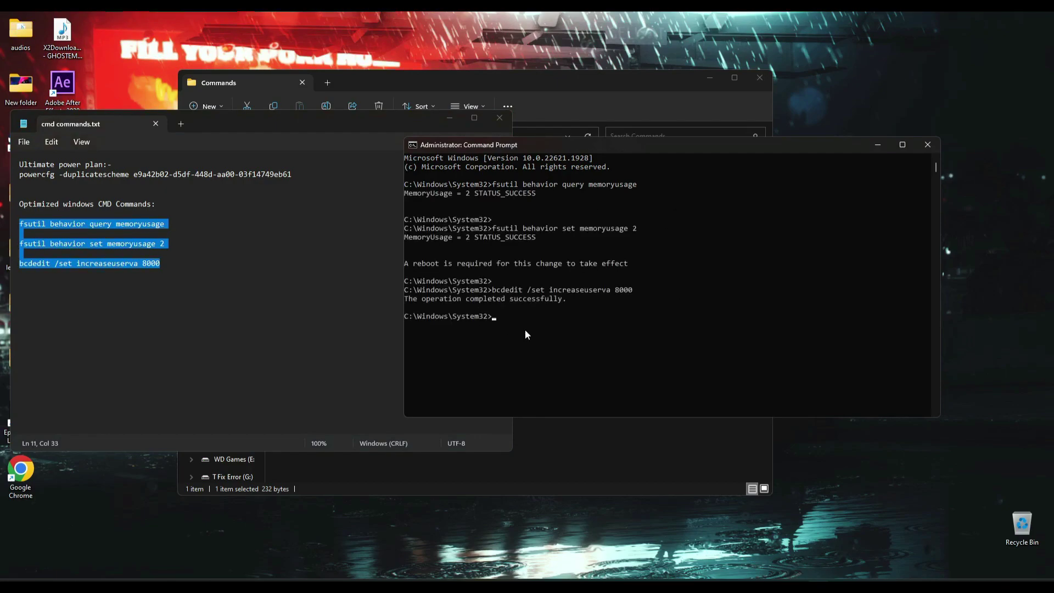
Add the Ultimate Performance power plan with the powercfg command, then exit Command Prompt
left_click_drag(292, 174, 38, 174)
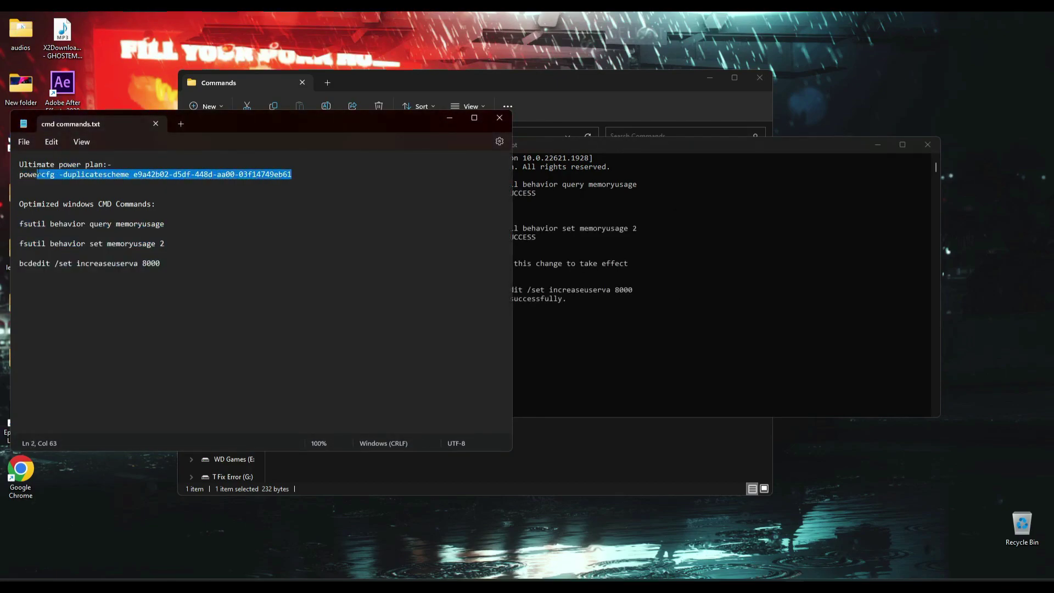
left_click(557, 308)
right_click(509, 321)
key("Return")
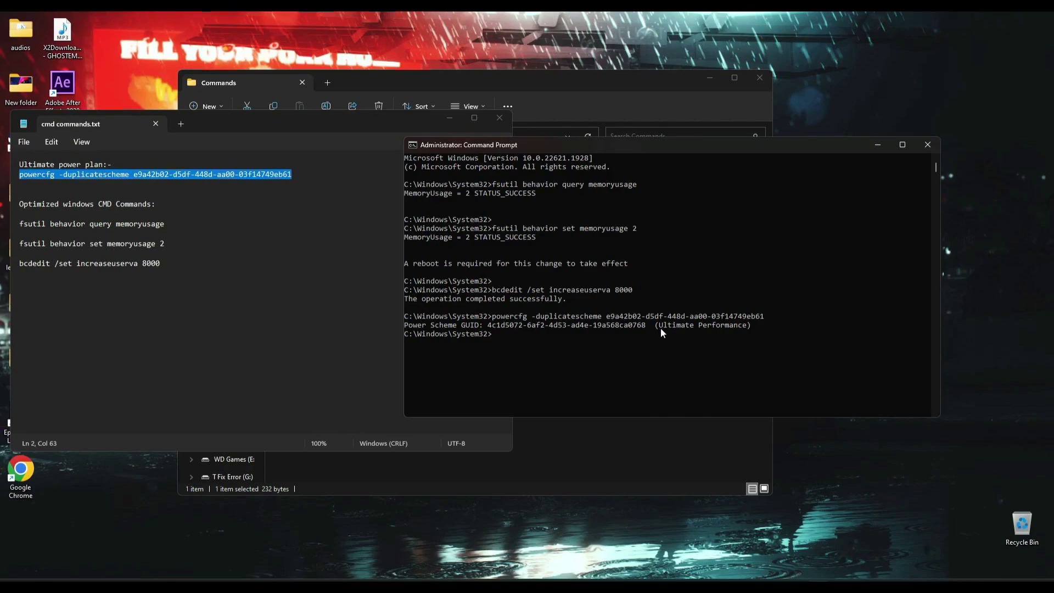
type("exit")
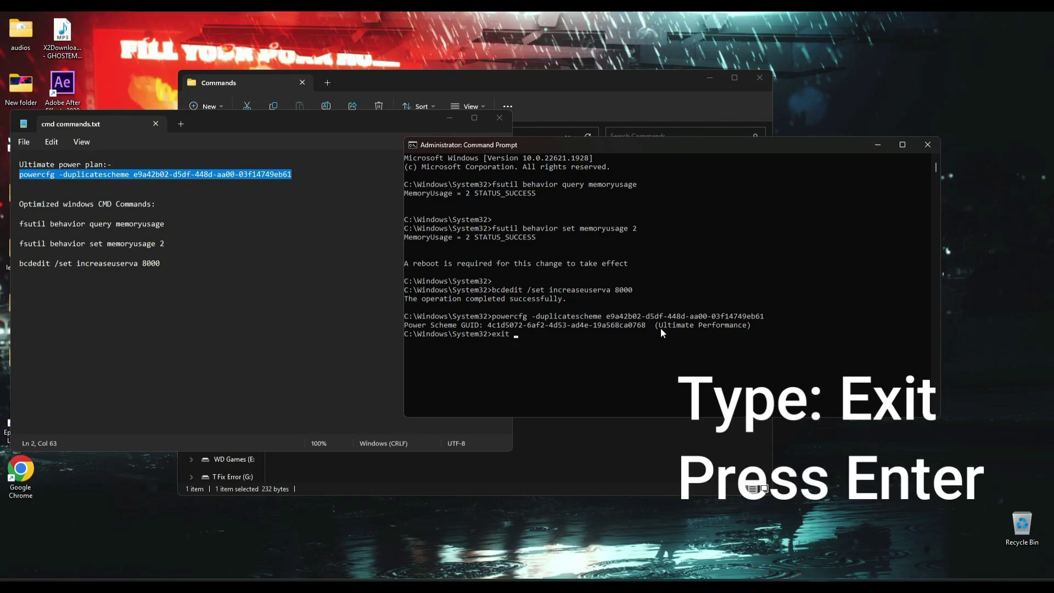
key("Return")
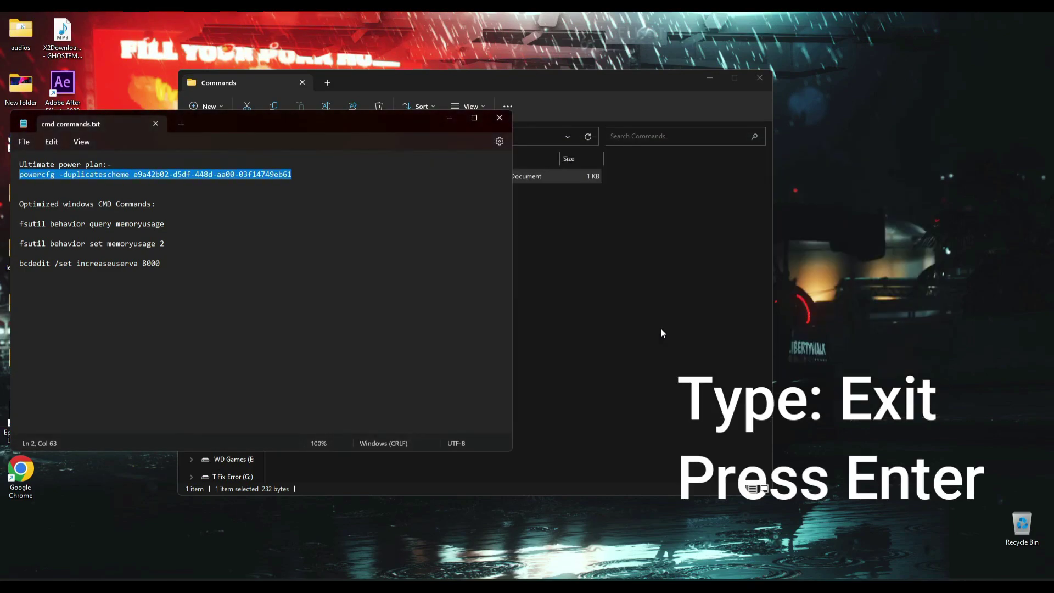
Close Notepad and launch dxwebsetup.exe from the Crash Fix DirectX Installer folder
left_click(499, 118)
left_click(189, 137)
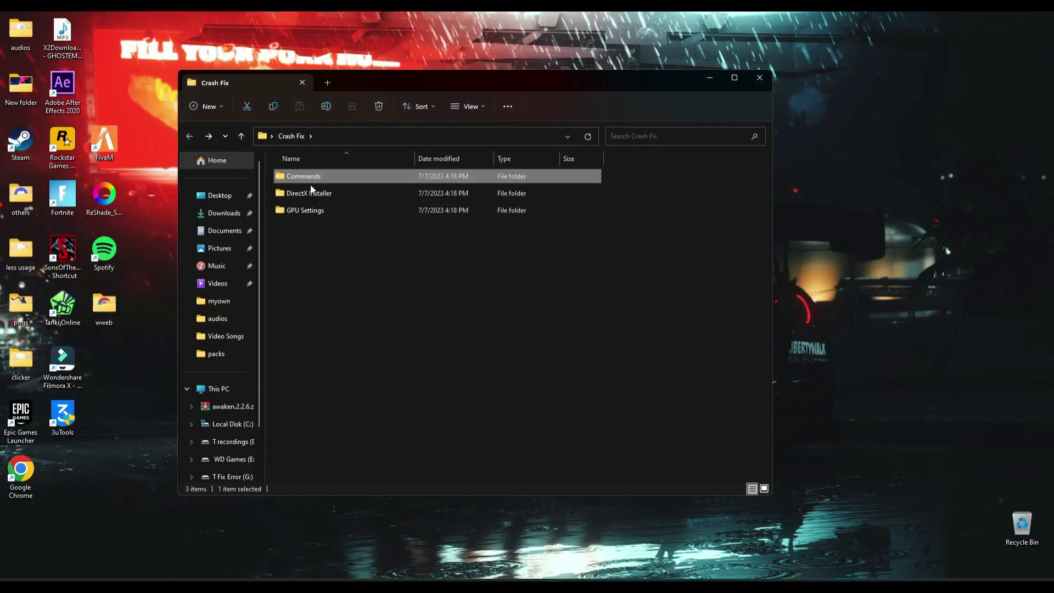
double_click(304, 190)
double_click(310, 181)
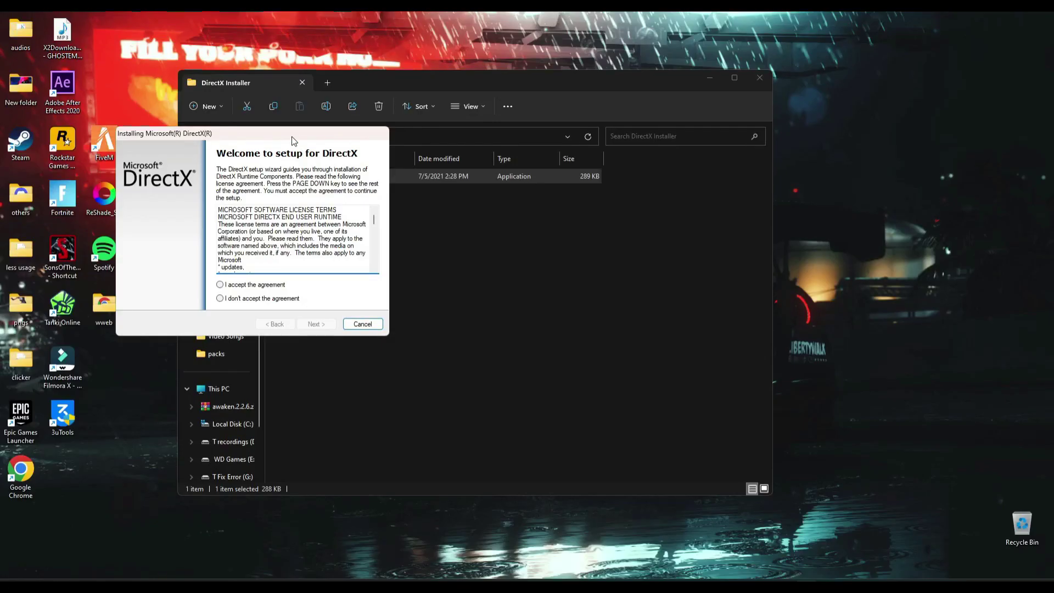
Accept the DirectX licence, decline the Bing Bar, and finish installing the runtime components
left_click_drag(291, 136, 453, 179)
left_click(417, 326)
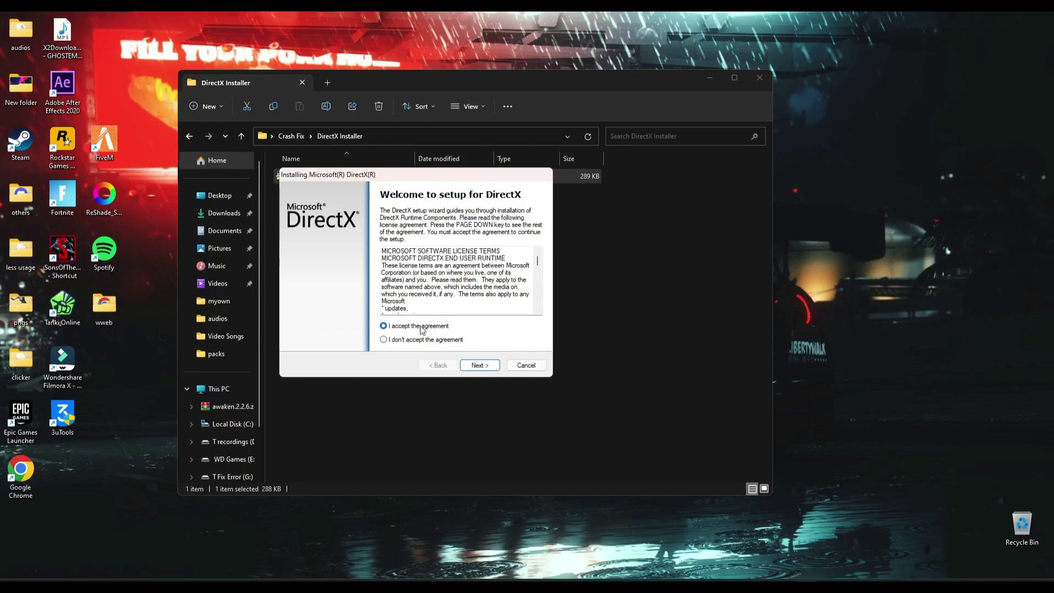
left_click(479, 366)
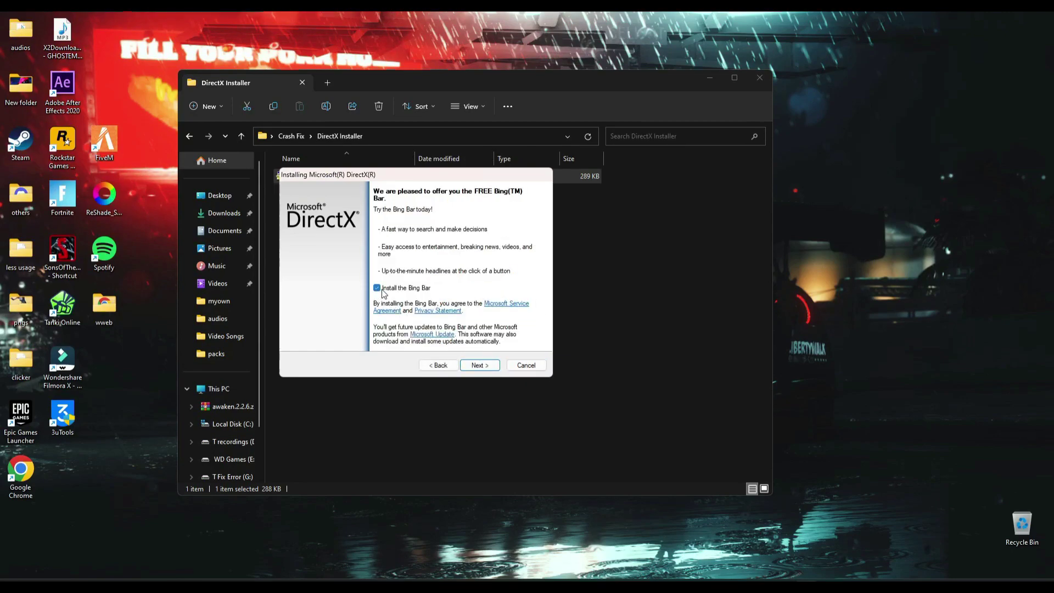
left_click(378, 289)
left_click(473, 365)
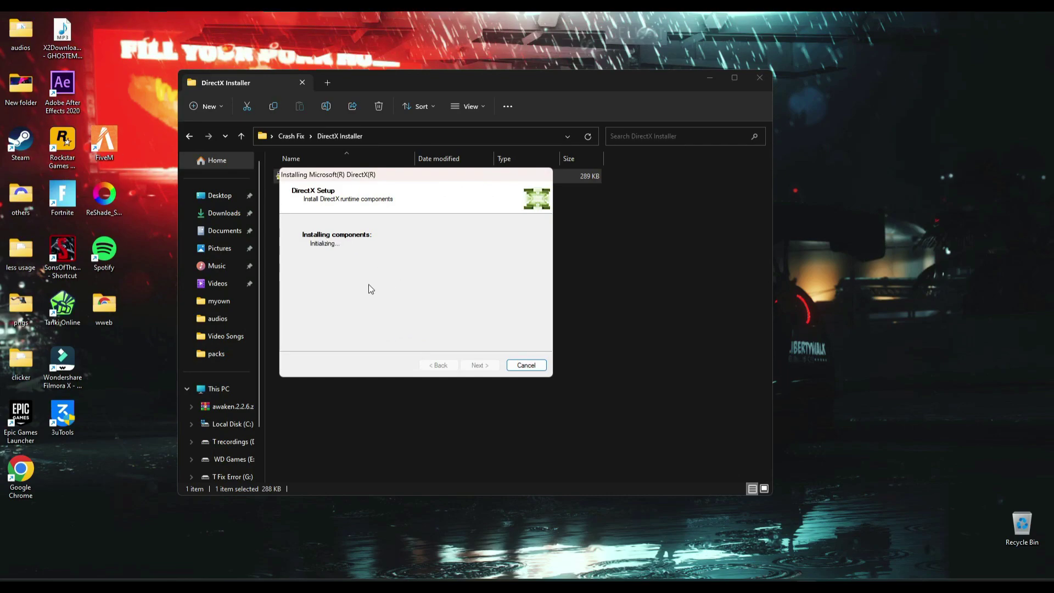
left_click(479, 365)
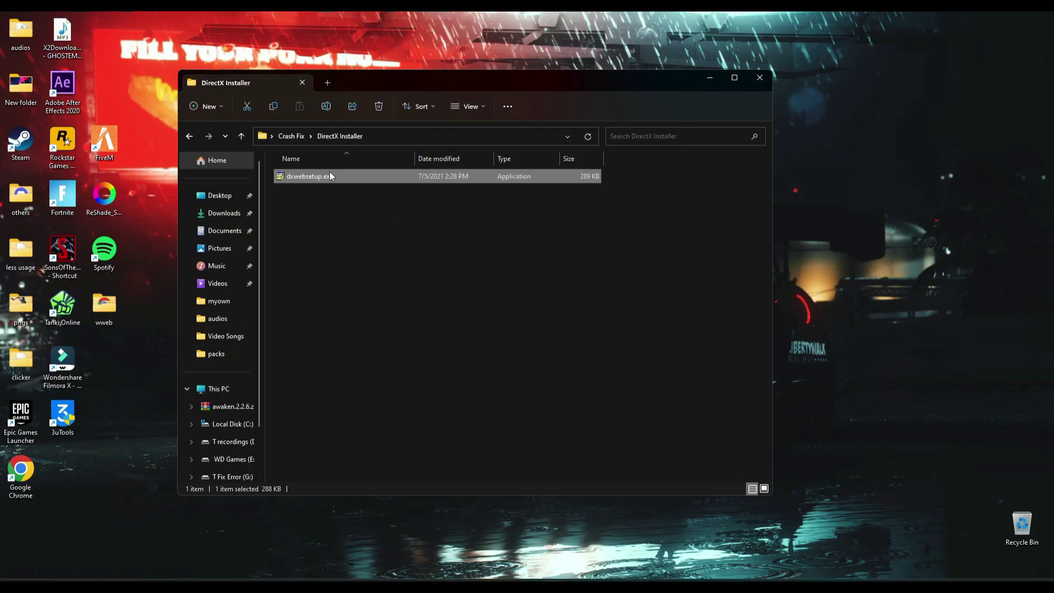
Go up to the Crash Fix folder, maximize its window, then close it
left_click(190, 136)
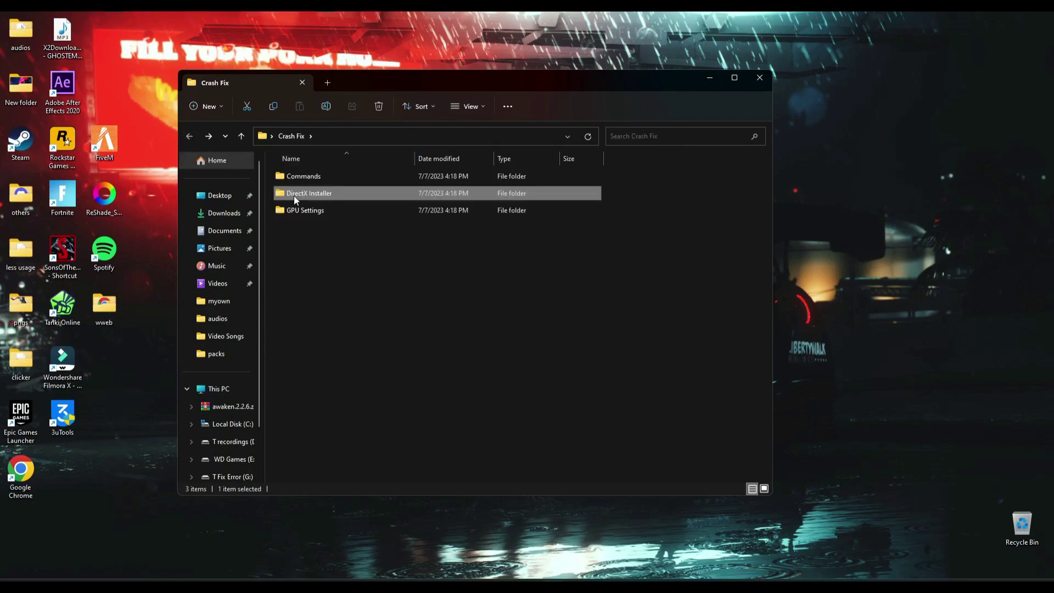
left_click(724, 82)
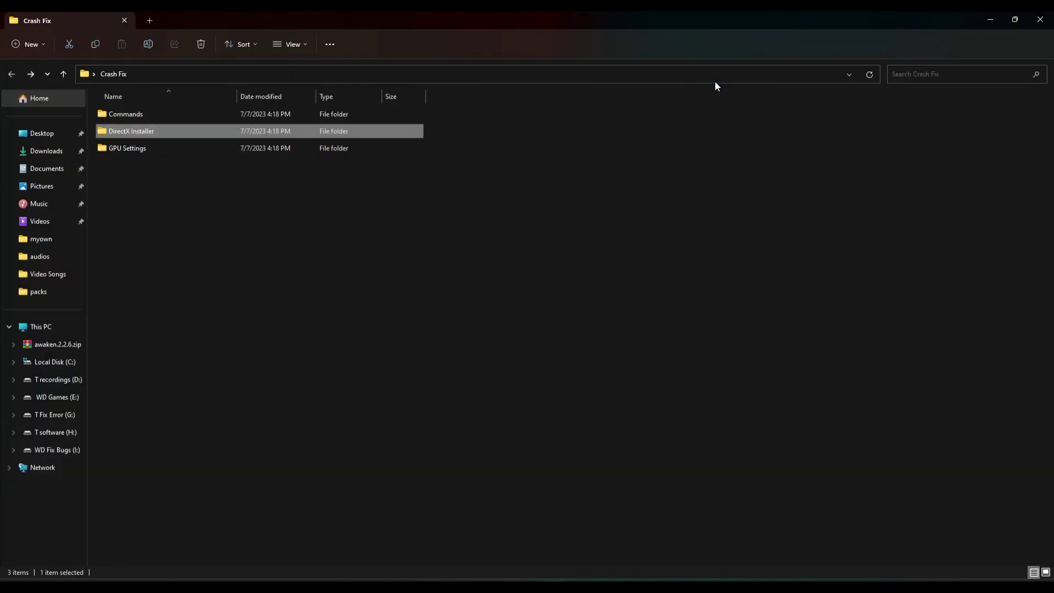
left_click(981, 18)
Launch the NVIDIA Control Panel from the desktop's Show more options menu
right_click(836, 196)
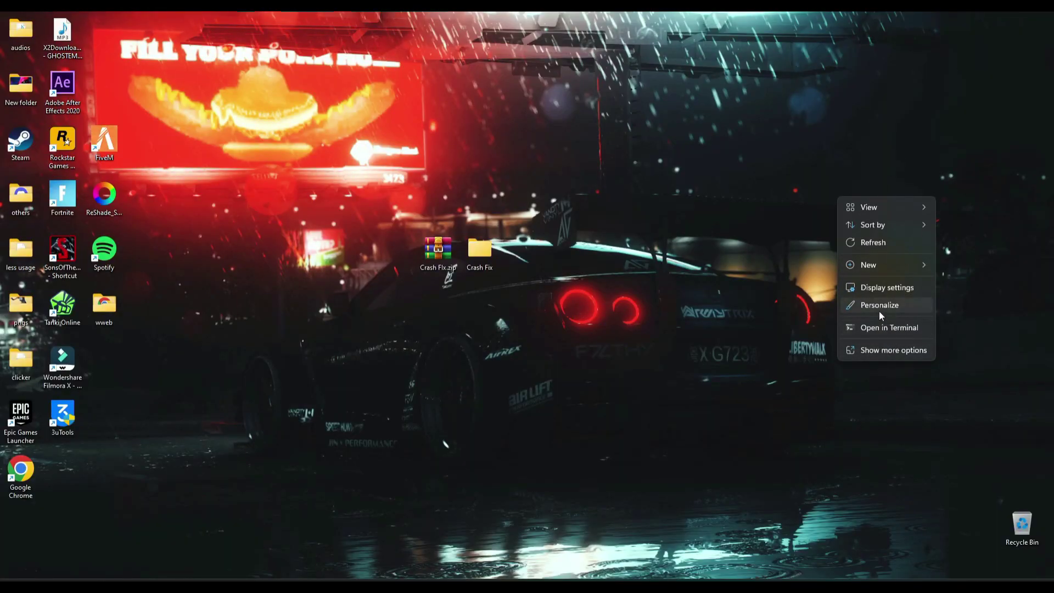
left_click(876, 350)
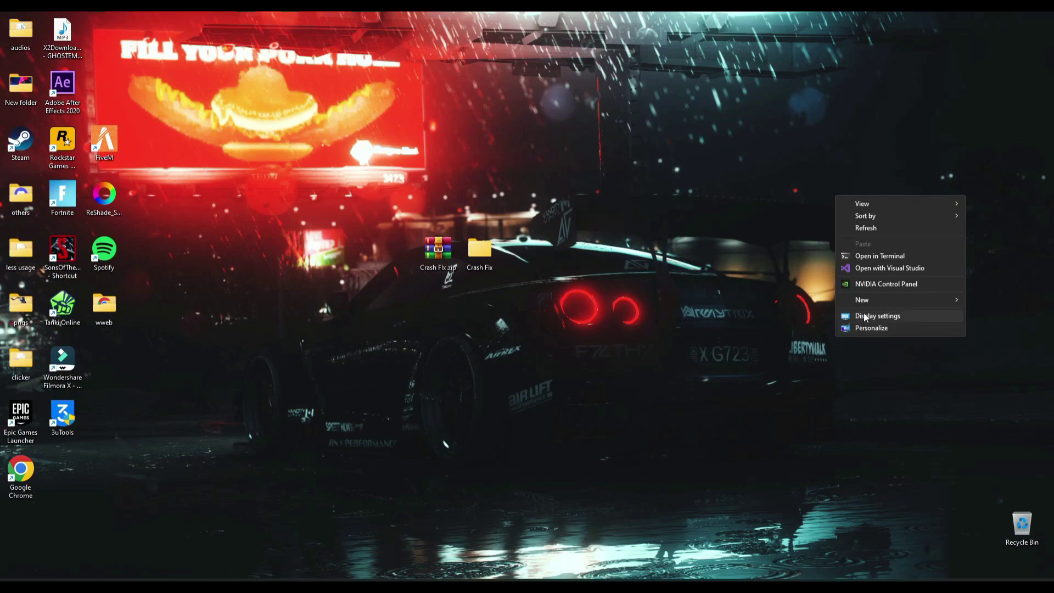
left_click(884, 286)
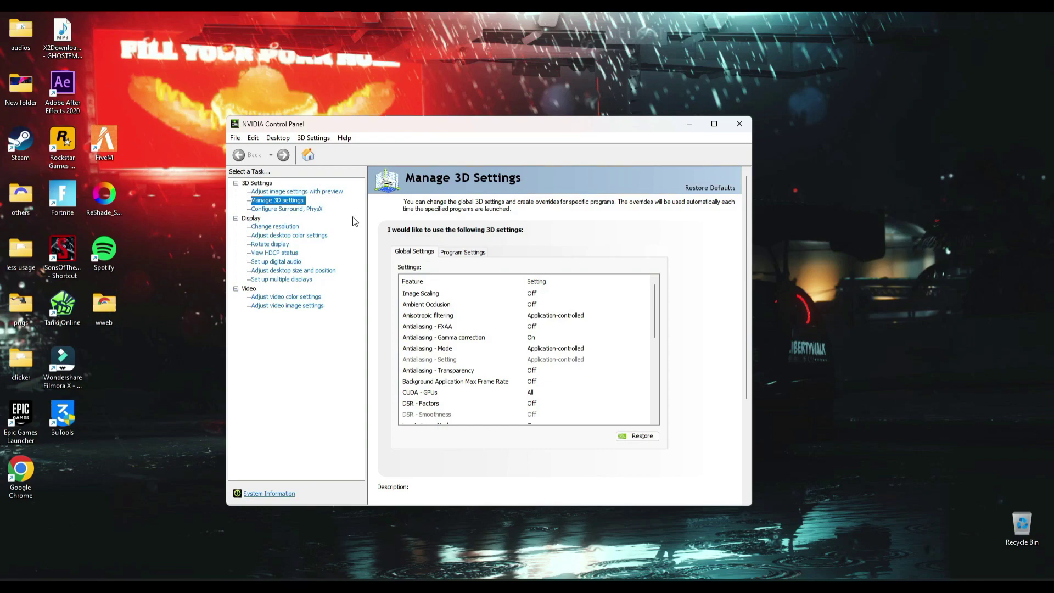
Set Low Latency Mode to Off in the global 3D settings
scroll(537, 308, "down", 5)
scroll(540, 320, "up", 1)
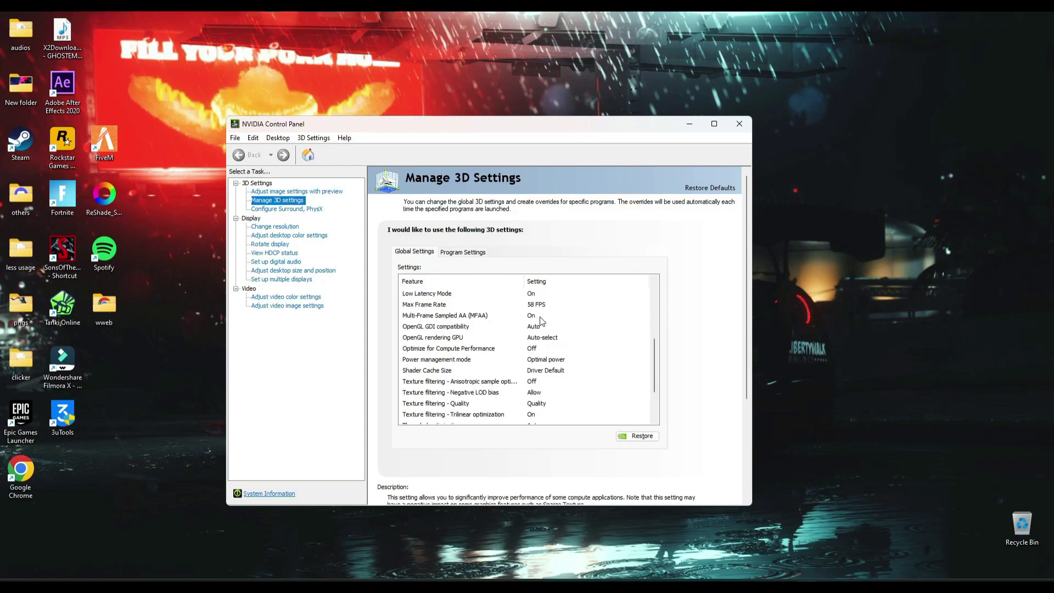
scroll(544, 323, "up", 1)
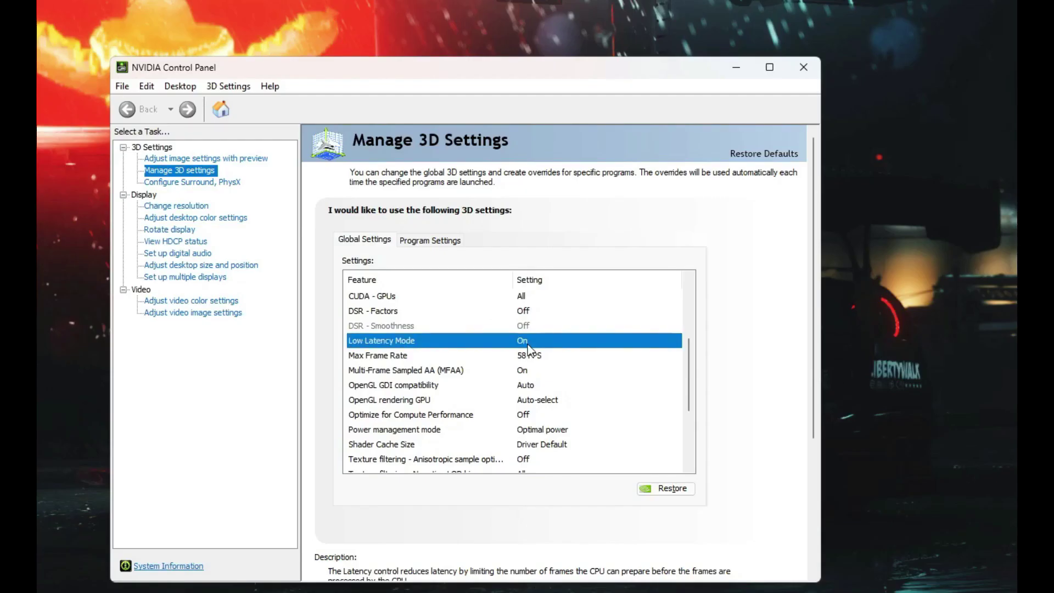
left_click(532, 331)
left_click(533, 331)
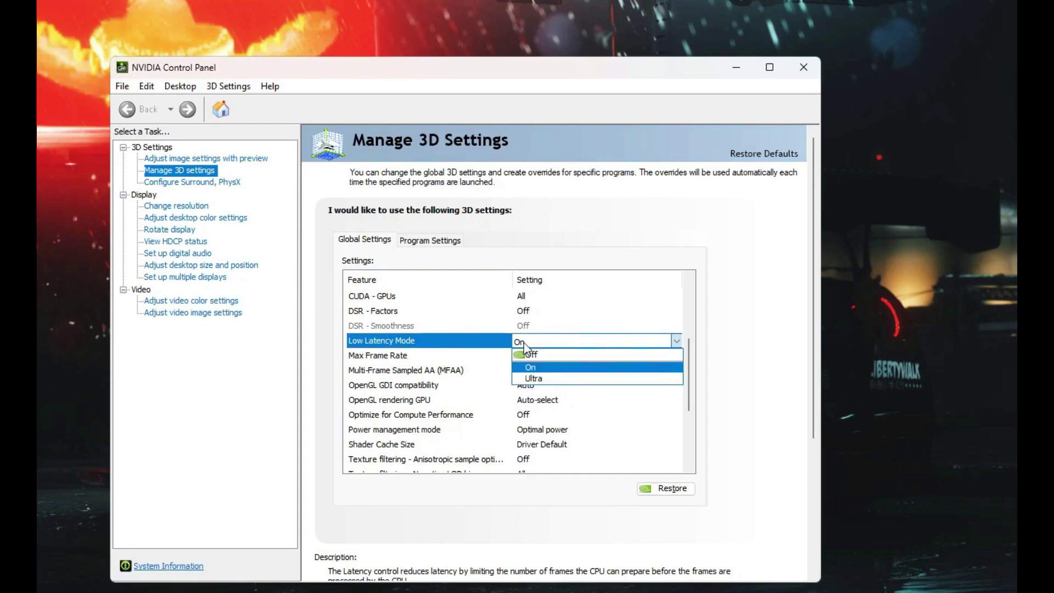
left_click(528, 355)
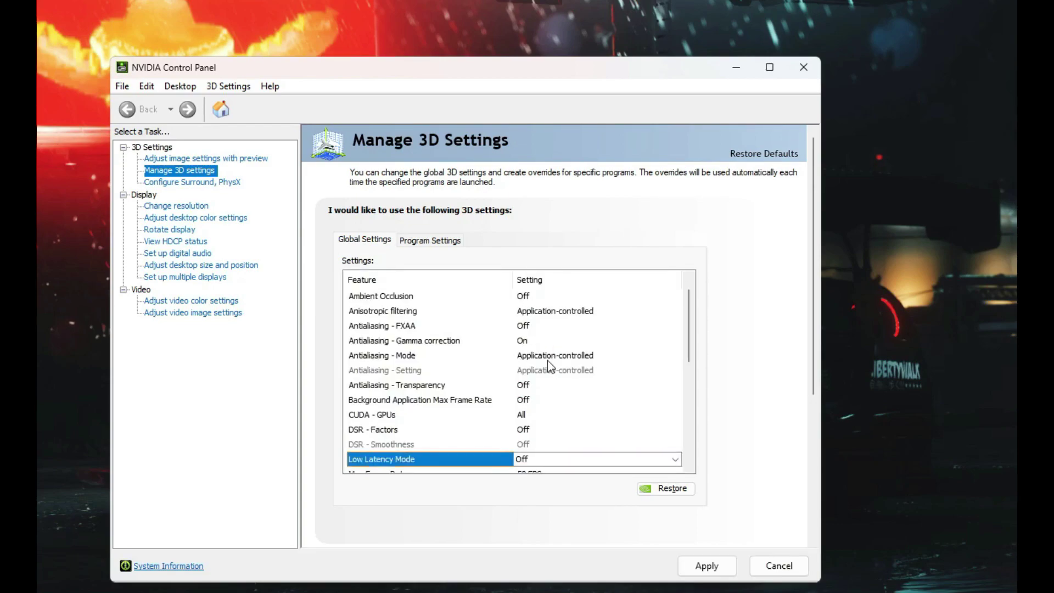
Turn the Max Frame Rate cap off
scroll(548, 361, "down", 2)
left_click(520, 387)
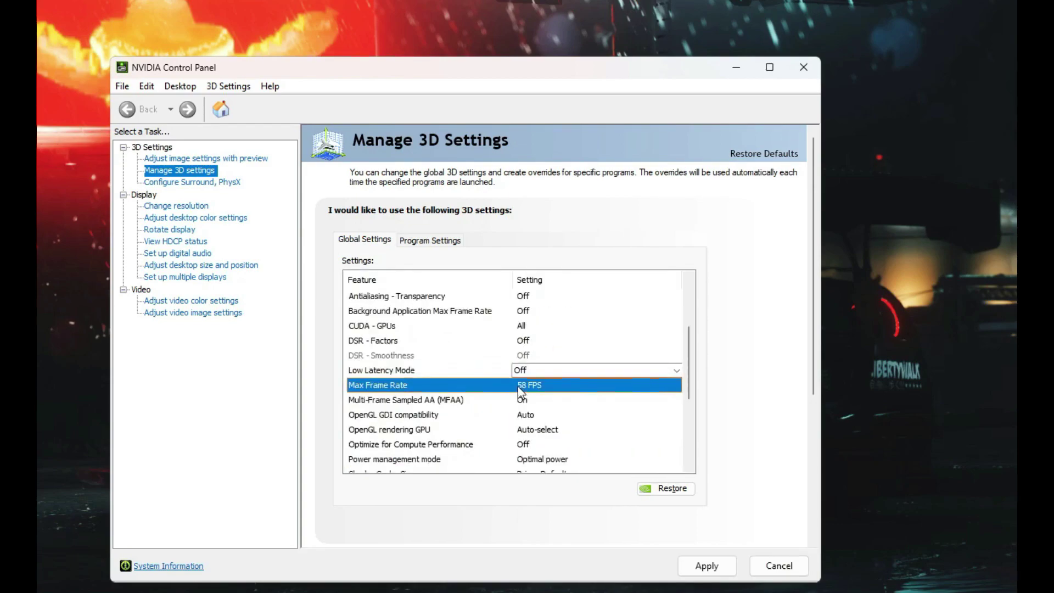
left_click(523, 391)
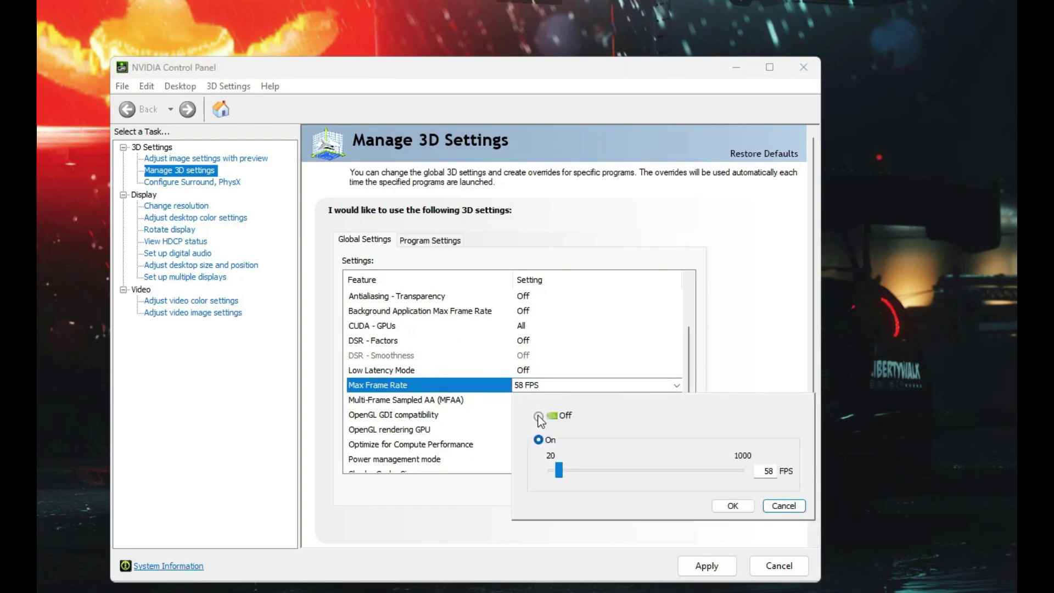
left_click(538, 416)
left_click(733, 504)
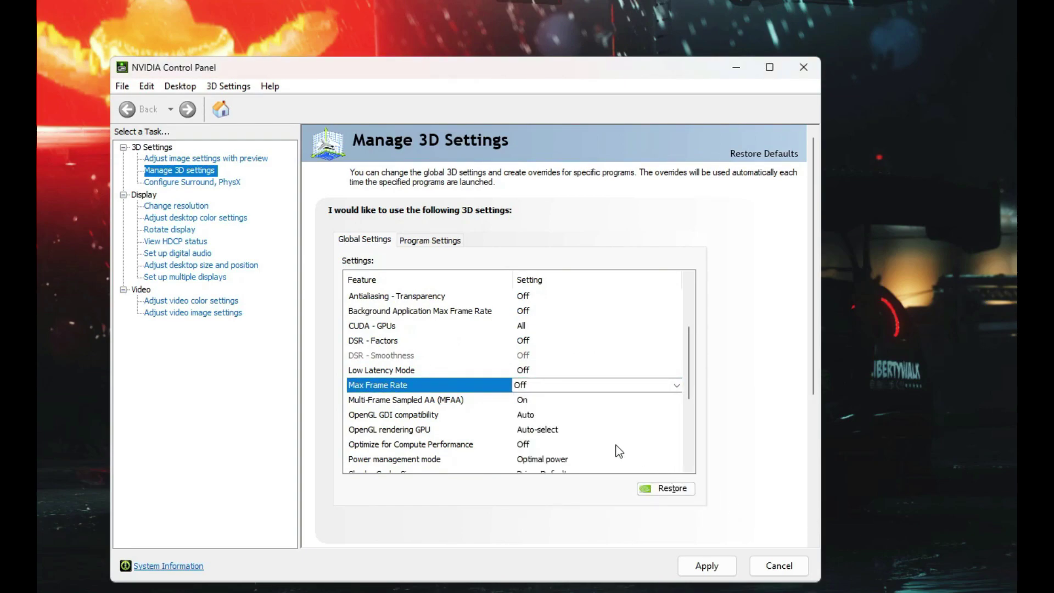
Turn MFAA off, apply the 3D settings changes, and close the NVIDIA Control Panel
left_click(521, 404)
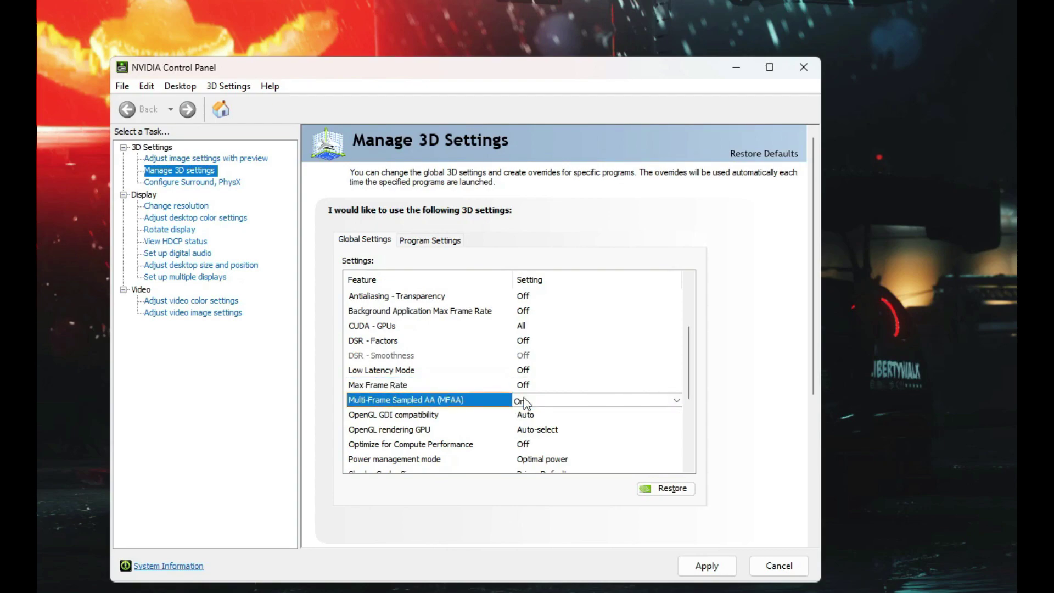
left_click(523, 400)
left_click(548, 419)
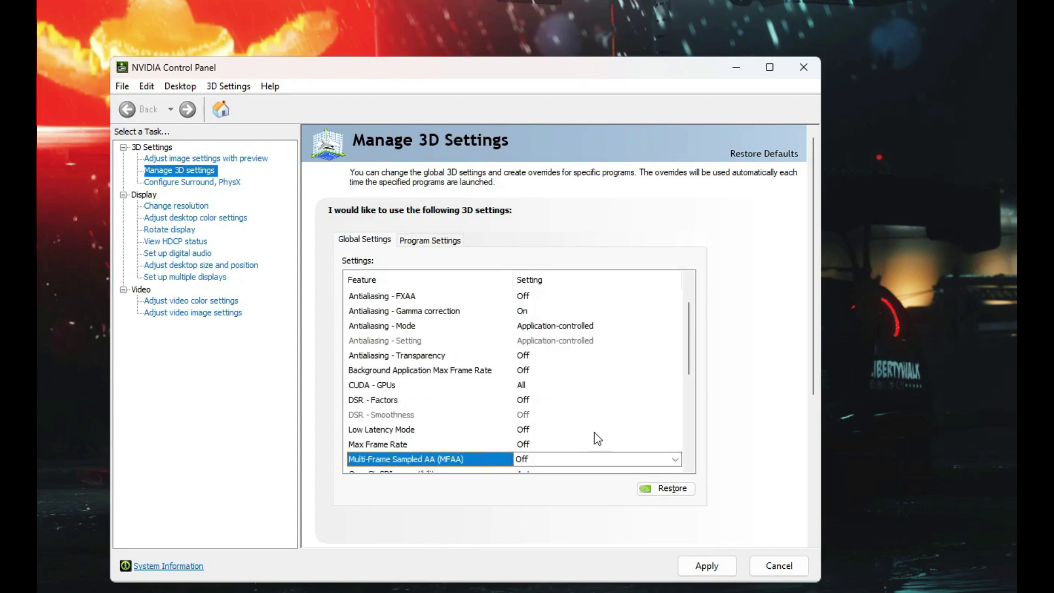
left_click_drag(691, 347, 688, 371)
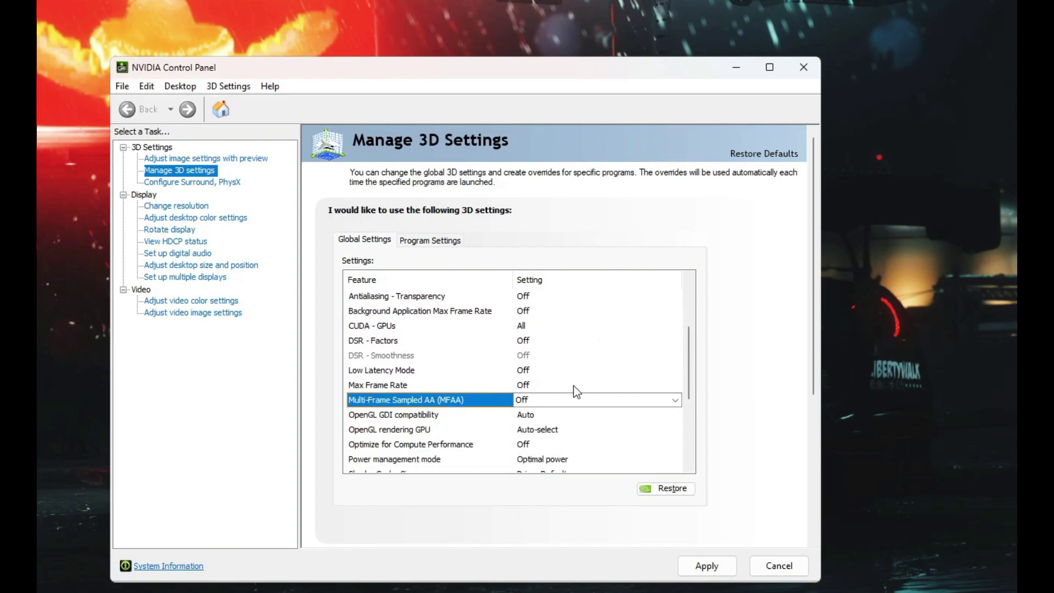
left_click(708, 566)
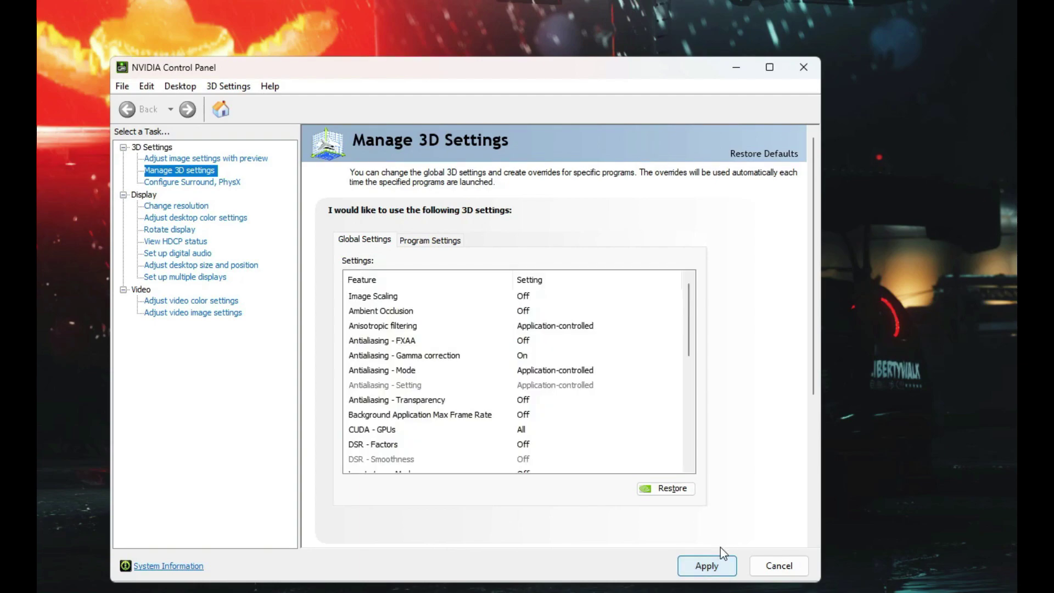
left_click(802, 69)
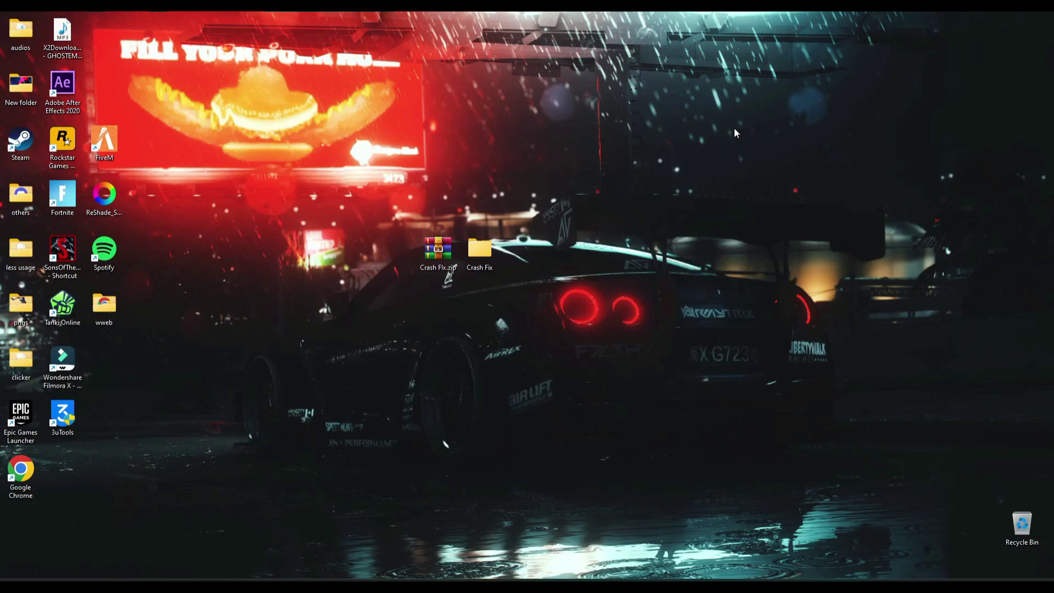
Open Crash Fix > GPU Settings and page through the AMD, Intel and NVIDIA optimized settings images
double_click(492, 252)
double_click(413, 227)
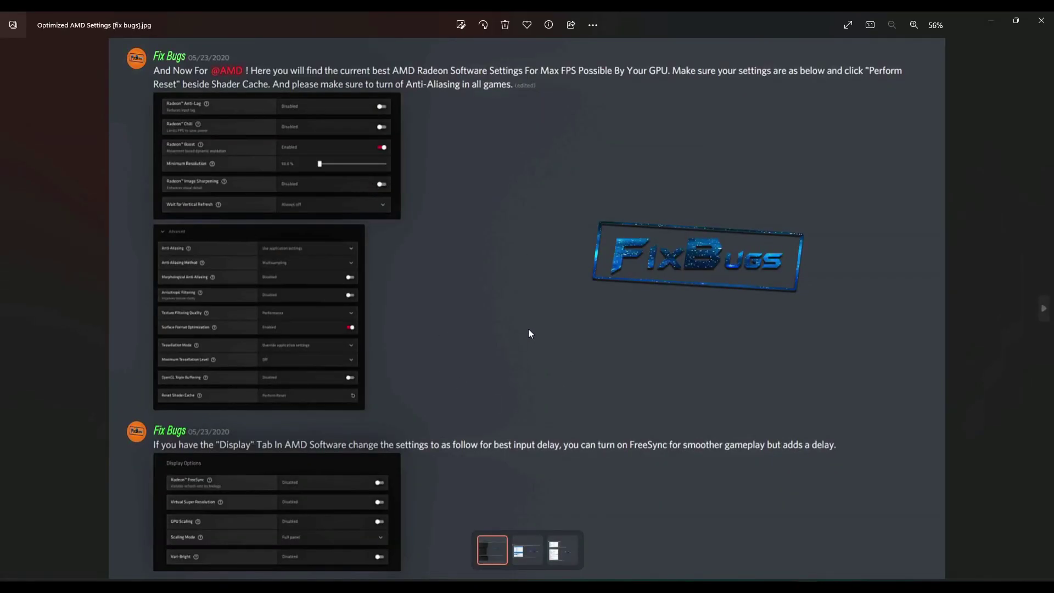
key("Right")
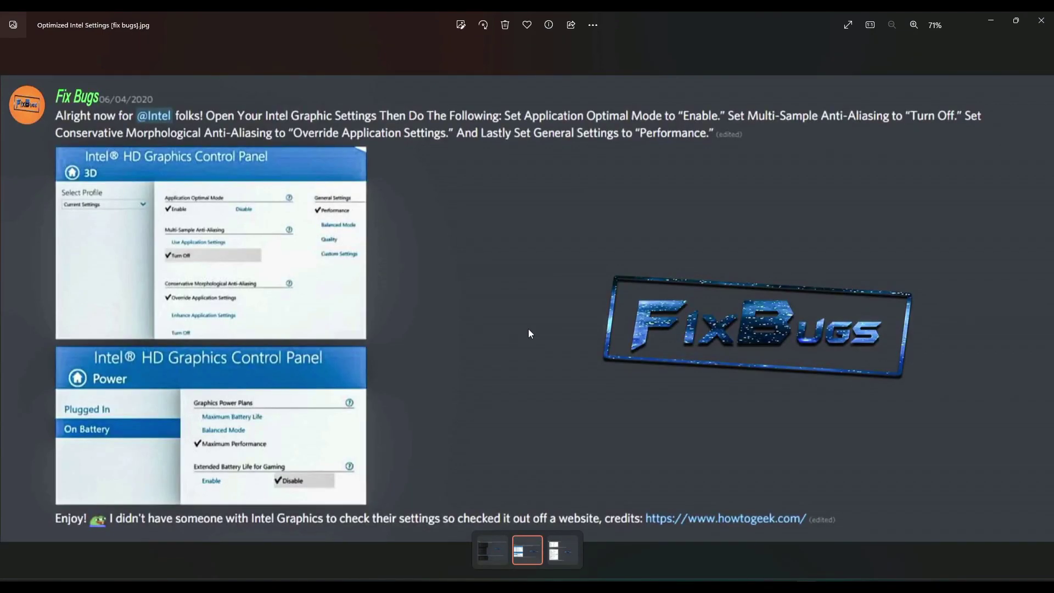
key("Right")
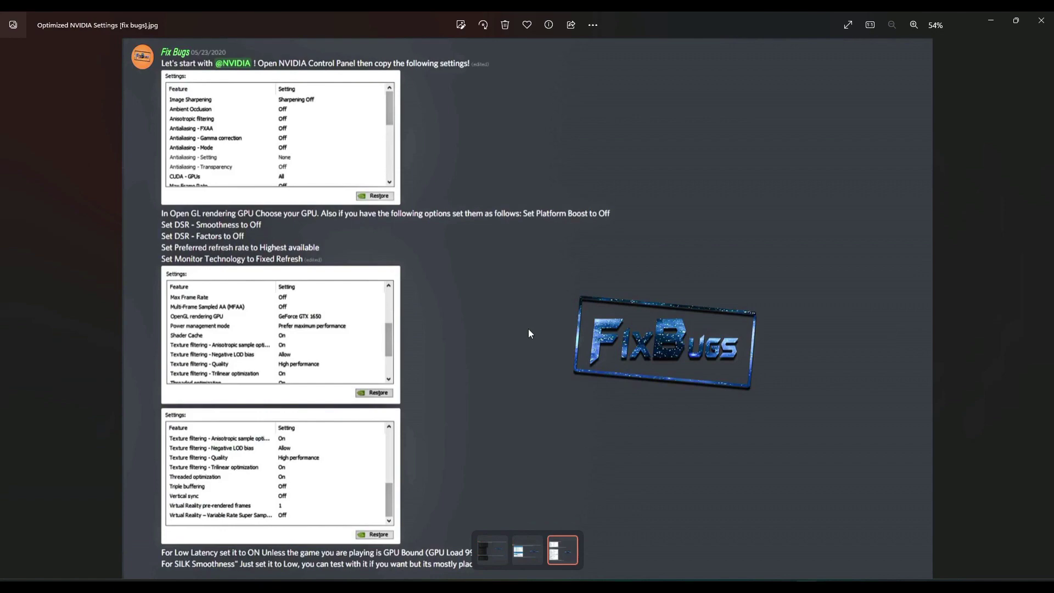
Close the Photos image viewer and the Crash Fix folder window
left_click(1041, 20)
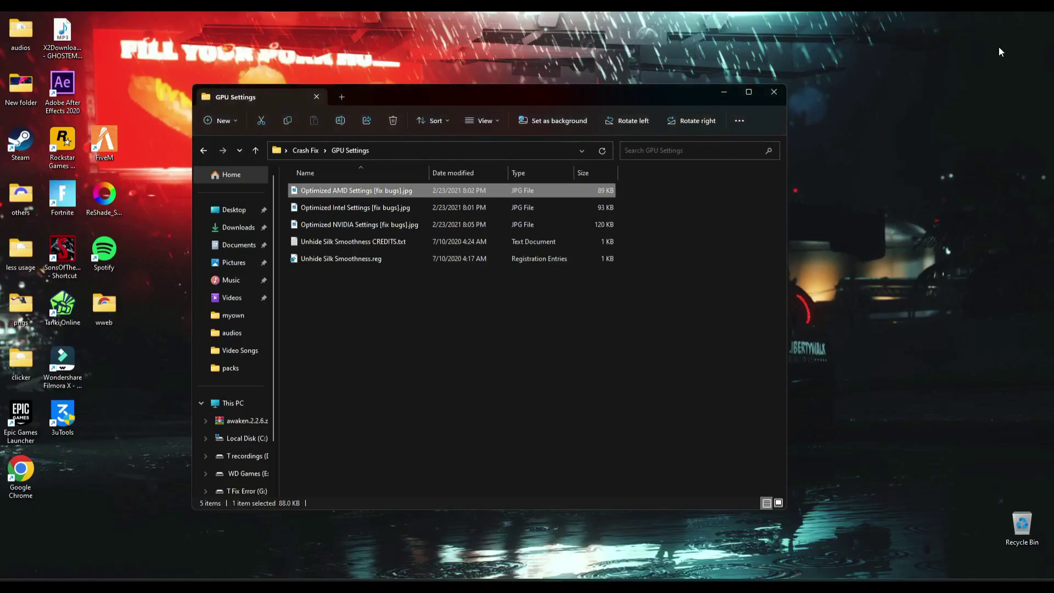
left_click(208, 153)
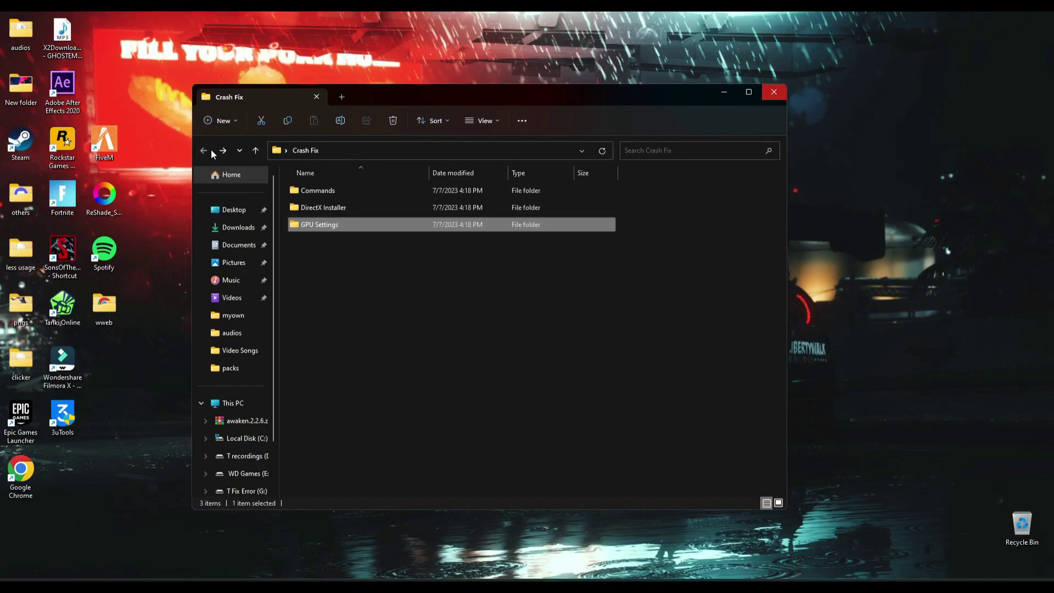
left_click(773, 92)
Dismiss the Crash Fix.zip context menu and refresh the desktop
right_click(456, 251)
right_click(347, 211)
mouse_move(387, 270)
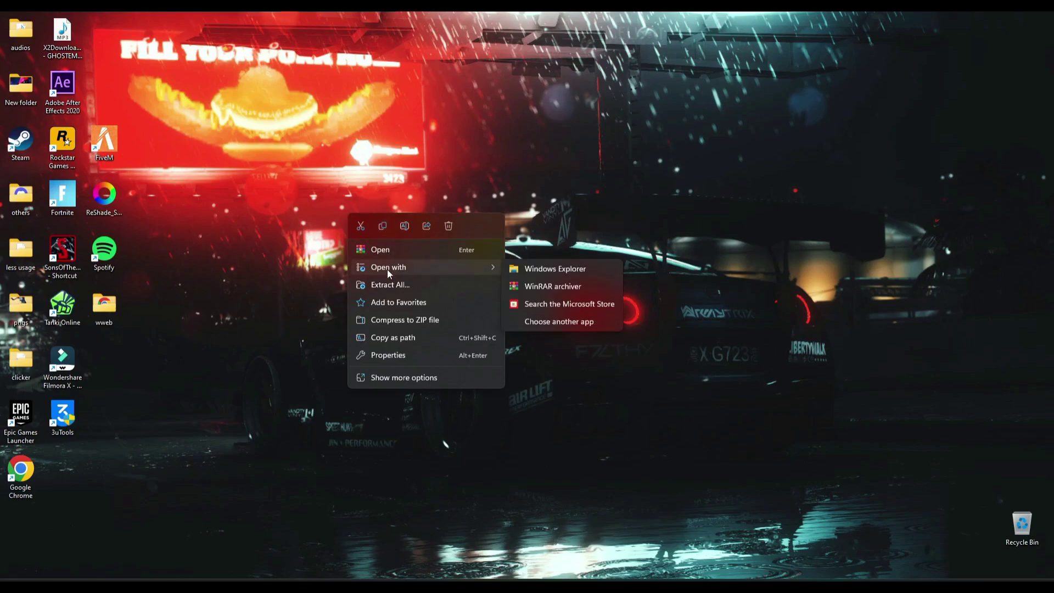
left_click(329, 230)
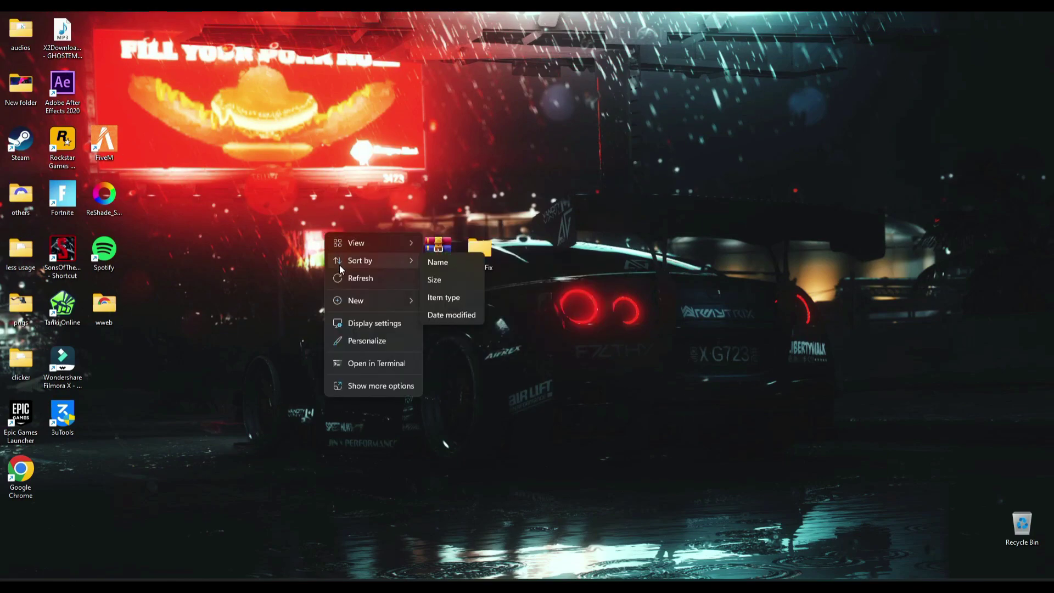
left_click(342, 278)
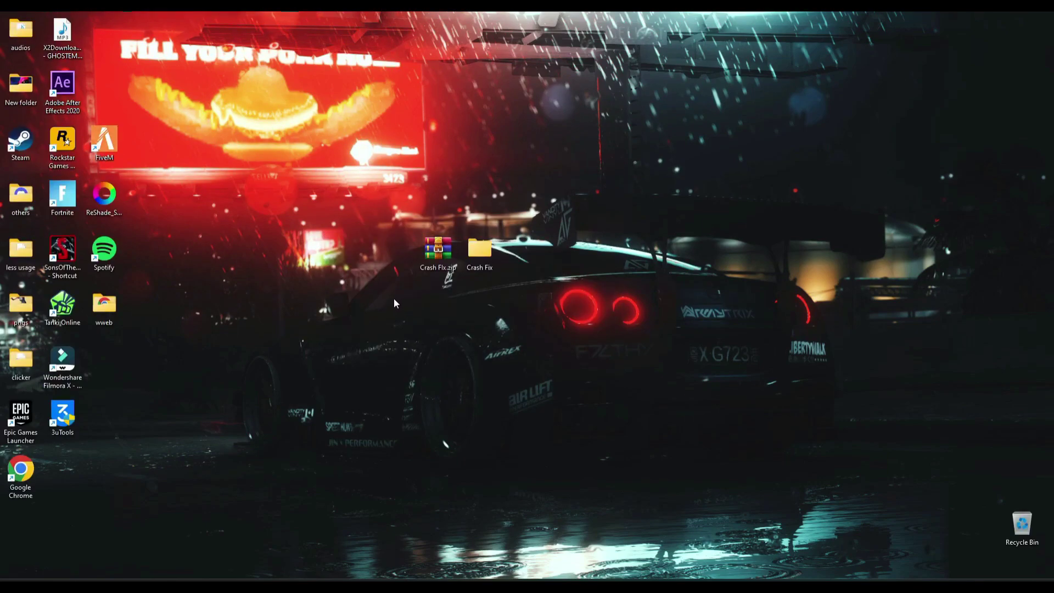